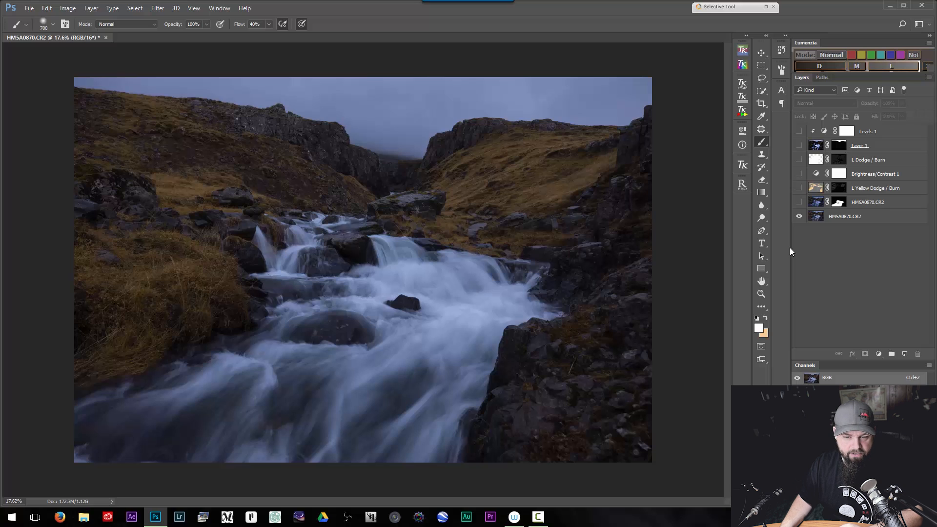
- Show the hidden layers one after another, from the masked HMSA0870.CR2 copy up to Levels 1
click(799, 202)
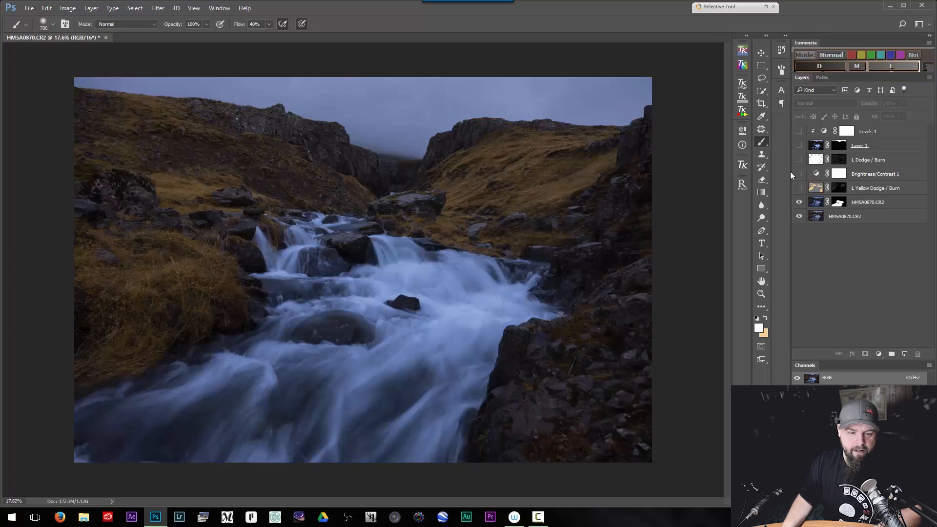
click(798, 188)
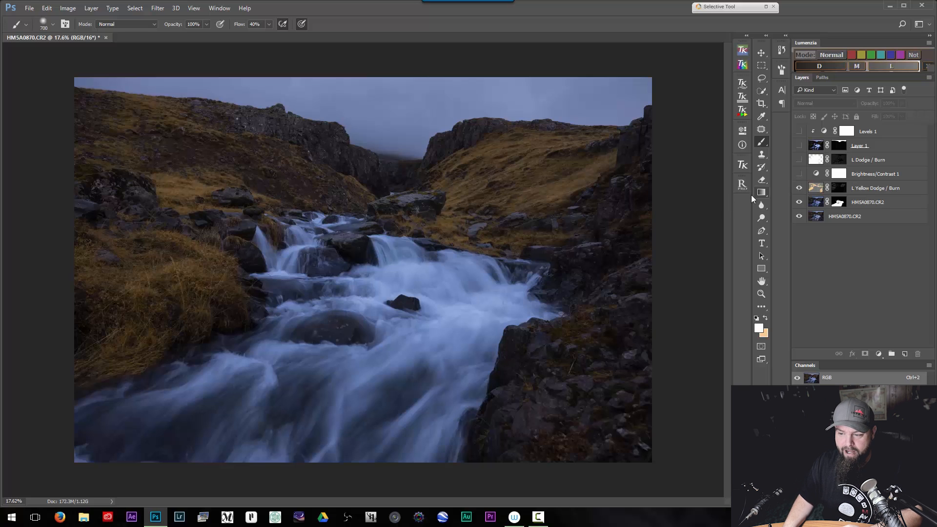
click(799, 174)
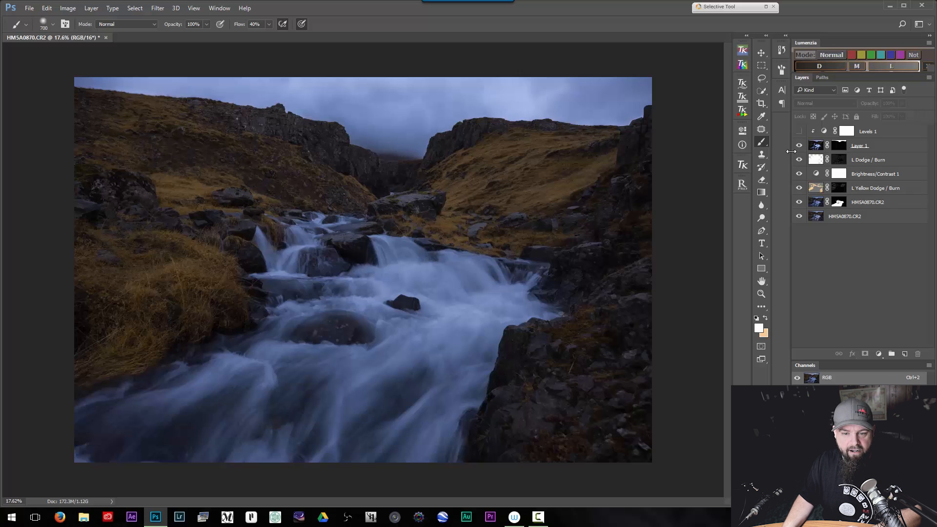
click(799, 131)
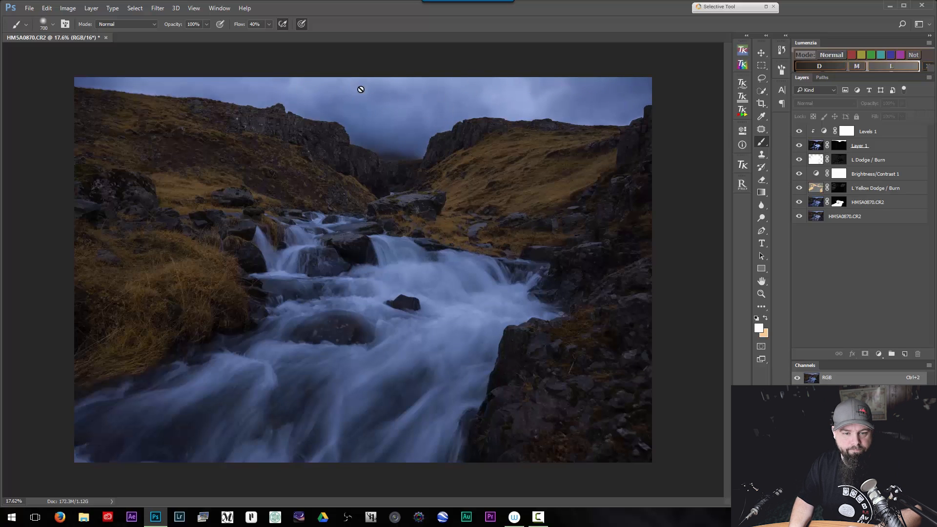
- Compare the sky with and without Layer 1 and Levels 1, and examine the edges where the cliffs and hills meet the sky
drag(799, 131, 799, 151)
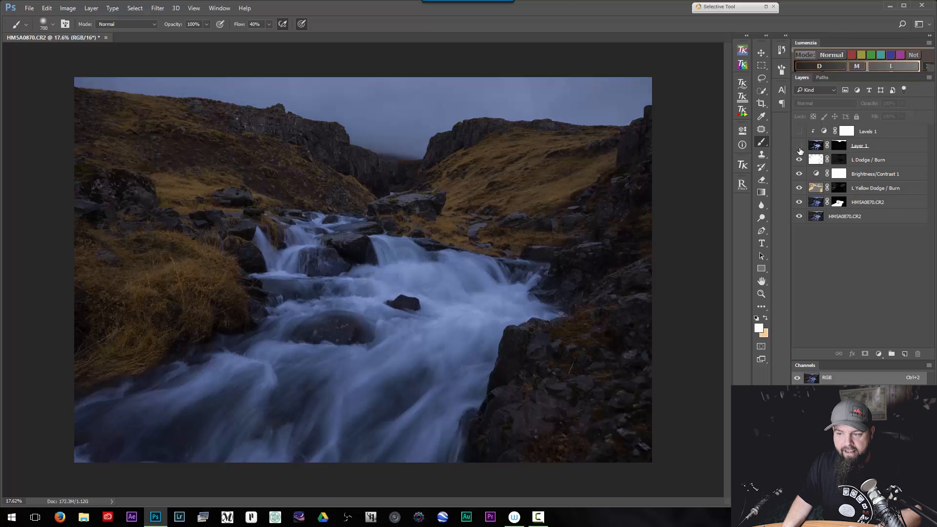
drag(798, 146, 798, 131)
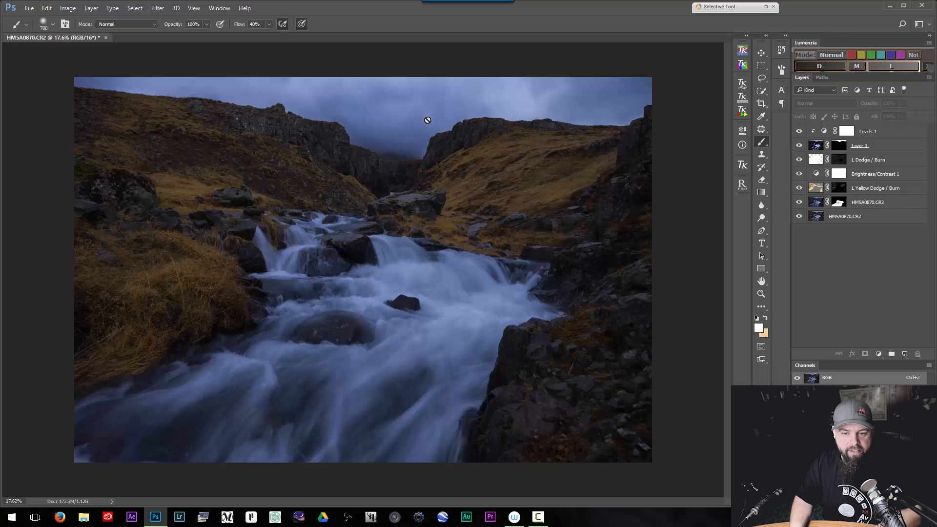
drag(347, 130, 439, 131)
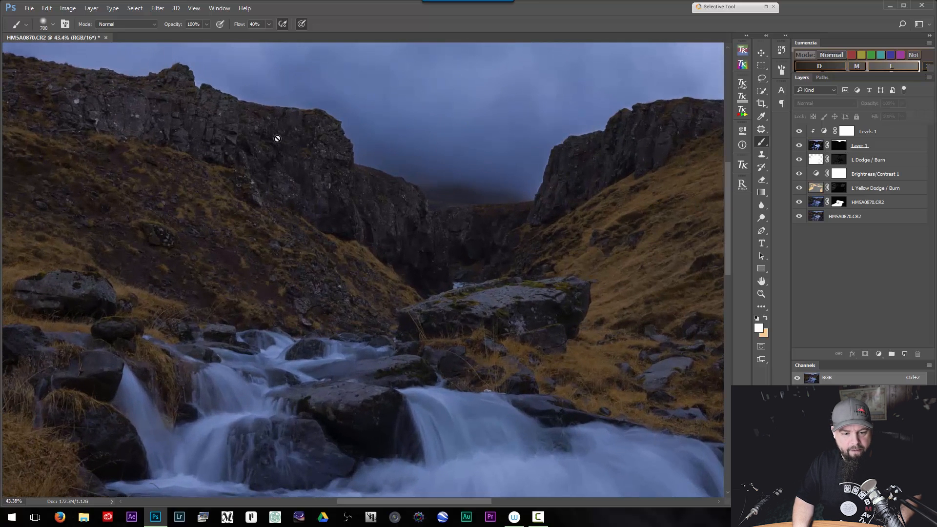
drag(261, 130, 371, 203)
drag(542, 257, 163, 231)
drag(479, 247, 379, 291)
mouse_move(445, 271)
mouse_down()
mouse_move(397, 267)
mouse_move(429, 267)
mouse_up()
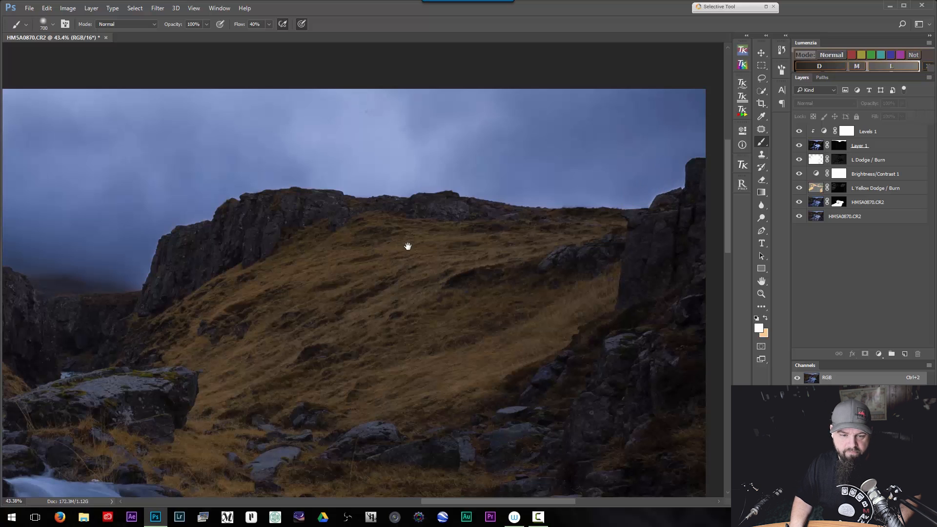
drag(408, 246, 580, 241)
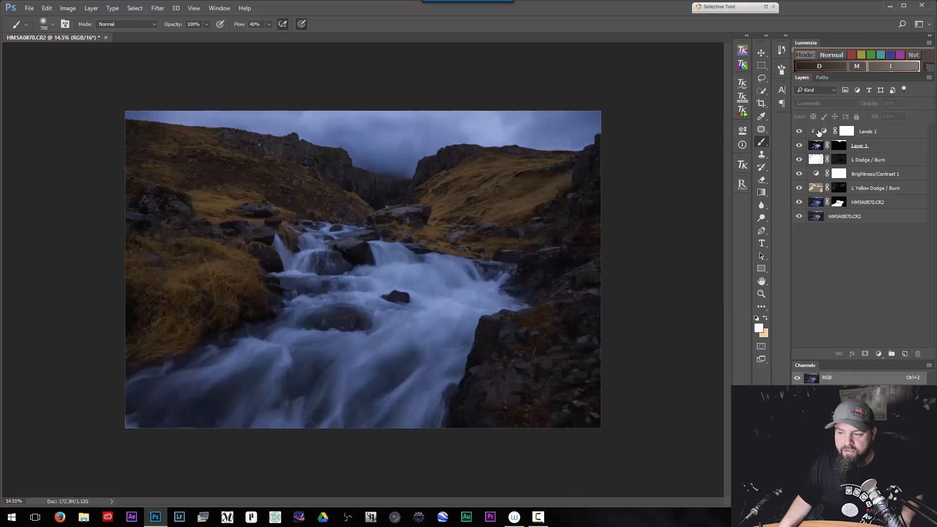
- Stamp all visible layers into a new merged layer above Levels 1
click(819, 132)
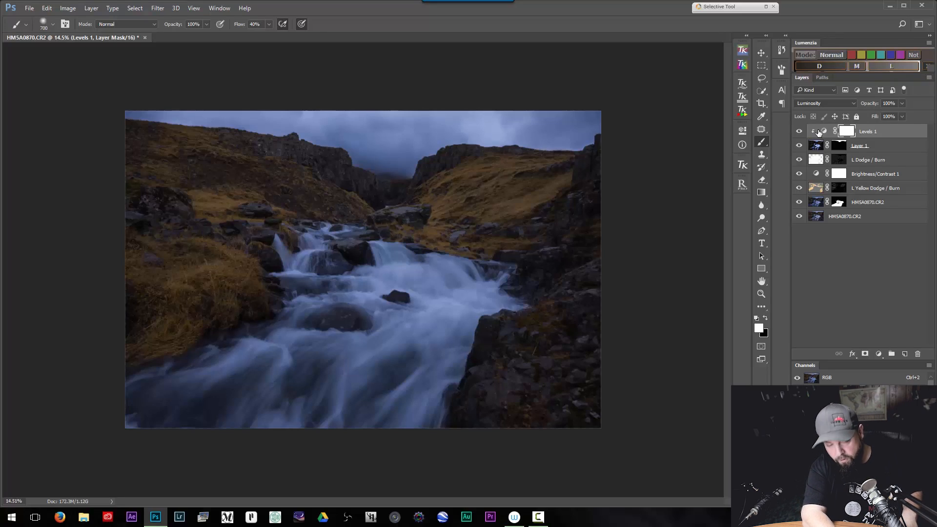
key(ctrl+shift+alt+e)
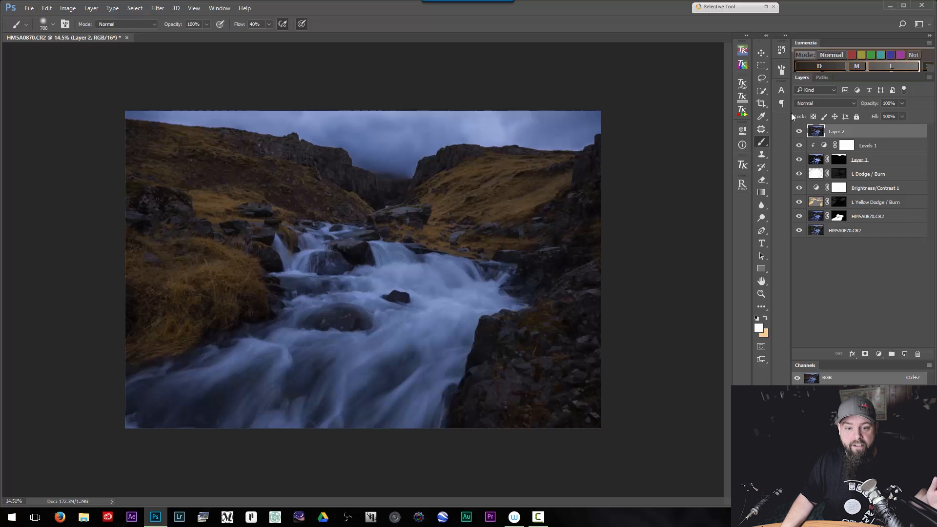
- Activate the Clone Stamp tool and set its blend mode to Darken
drag(408, 166, 438, 222)
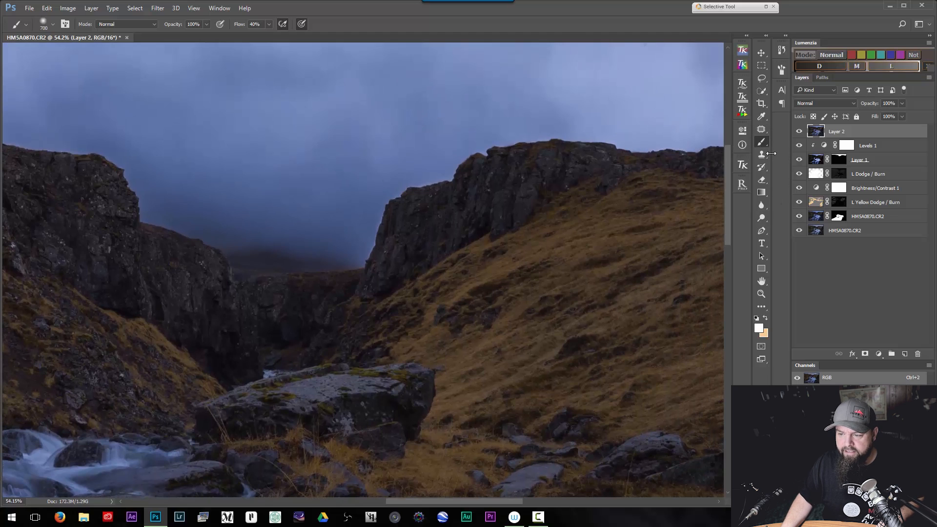
key(s)
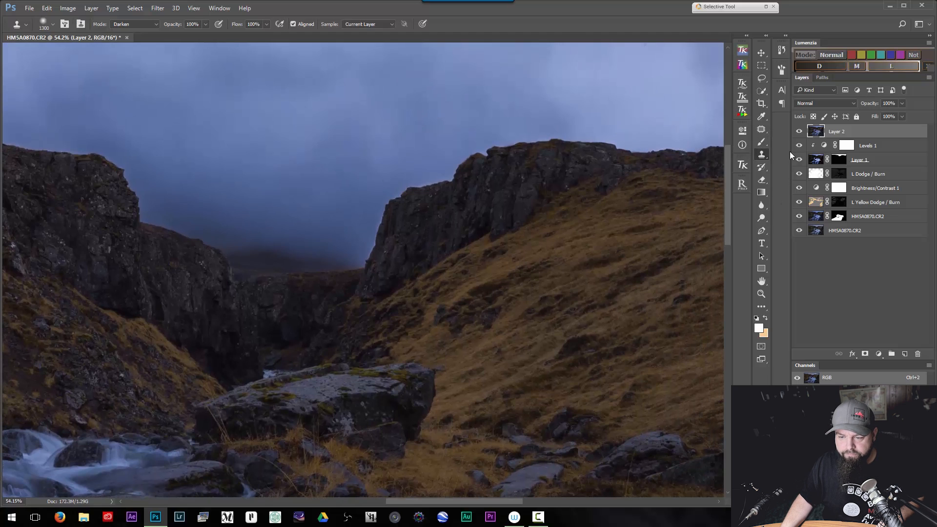
click(151, 24)
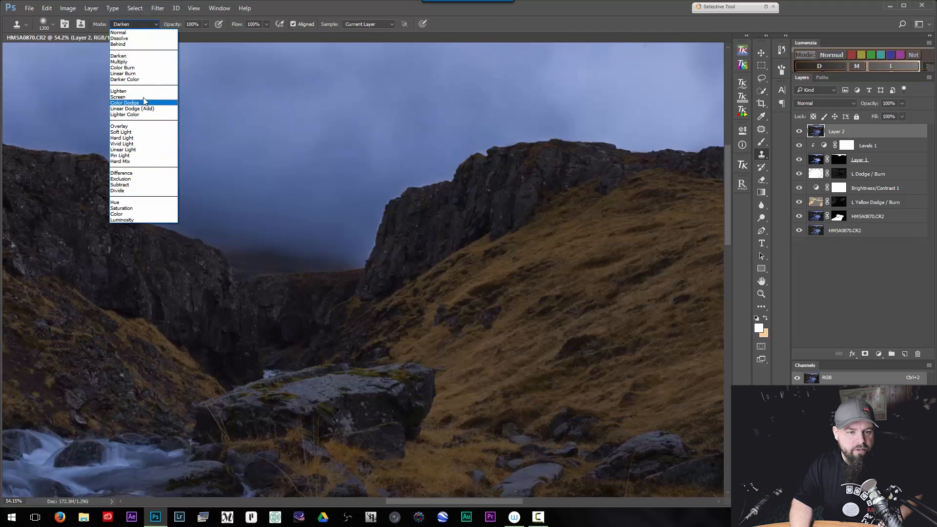
click(142, 56)
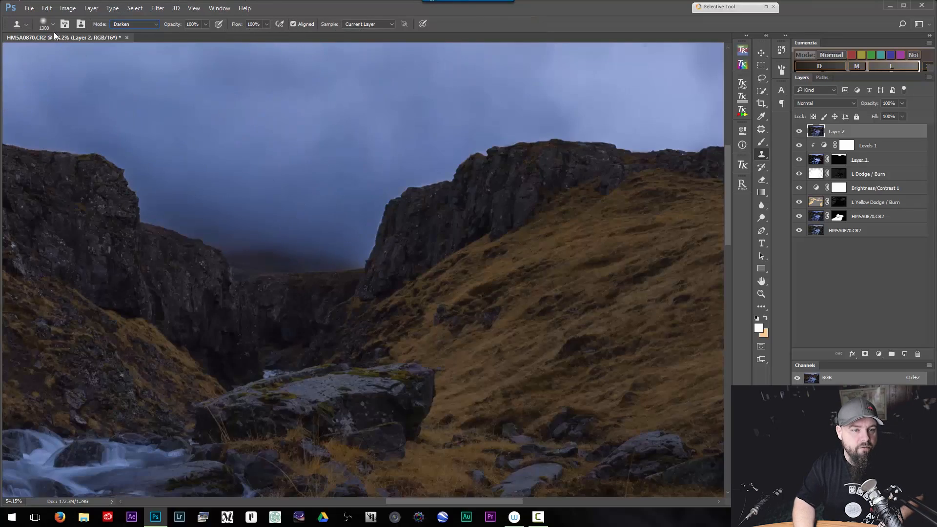
- Set the Clone Stamp brush size to 150 px and its opacity to 73%
click(54, 30)
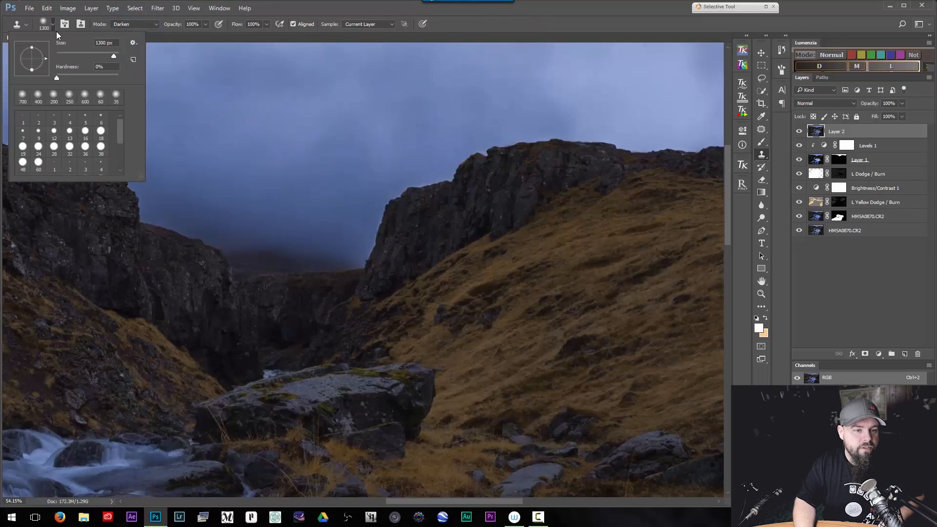
text(97)
key(Return)
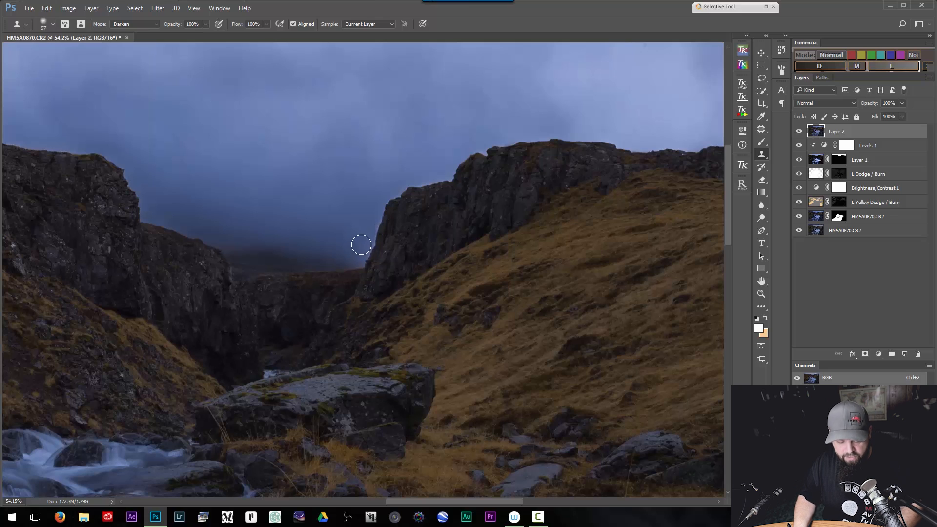
key(bracketright)
key(bracketright)
key(bracketright)
click(205, 25)
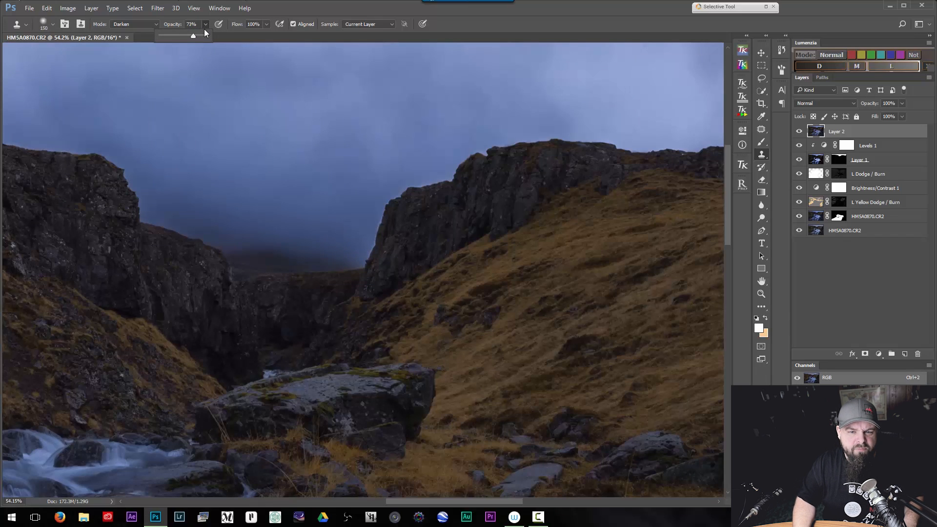
click(313, 10)
- Clone nearby sky over the bright halo along the steep edge of the right-hand cliff, and compare the result with Layer 2 hidden
drag(372, 231, 430, 228)
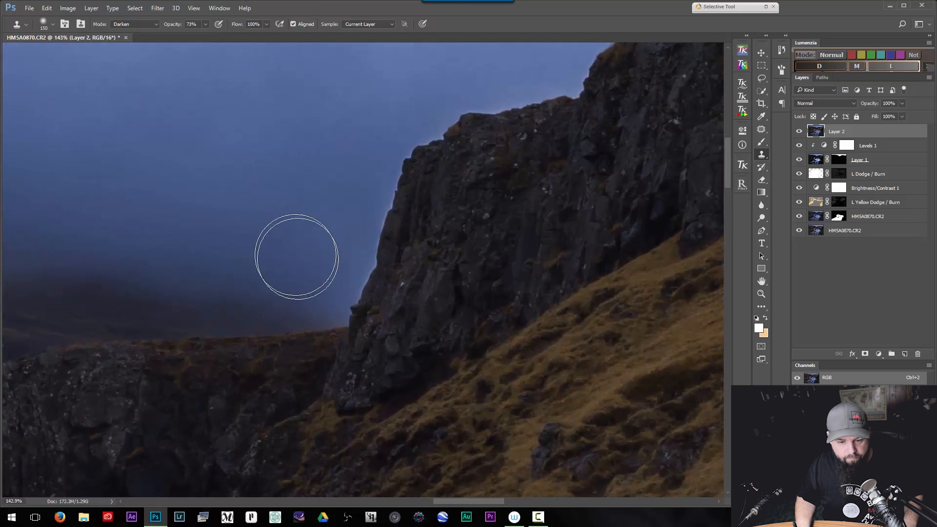
key(alt)
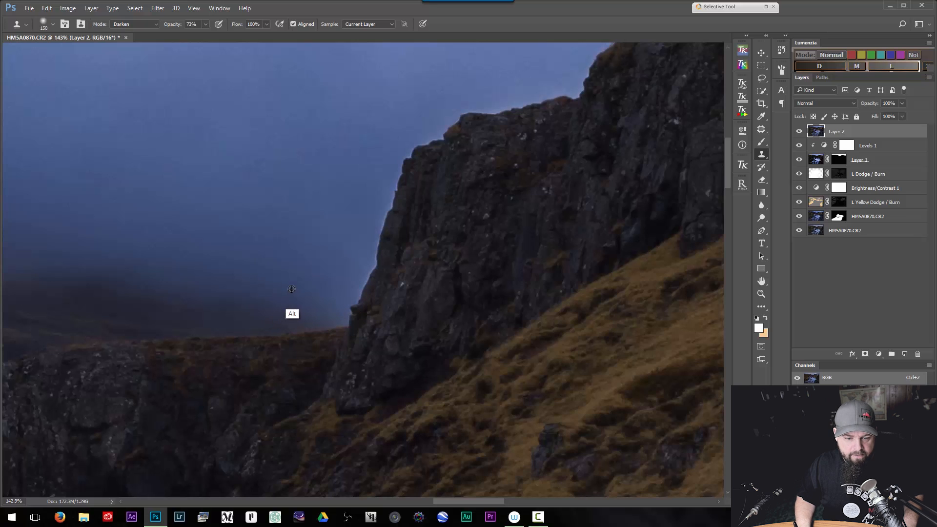
alt+click(291, 290)
mouse_move(353, 297)
mouse_down()
mouse_move(345, 308)
mouse_move(377, 255)
mouse_move(423, 90)
mouse_up()
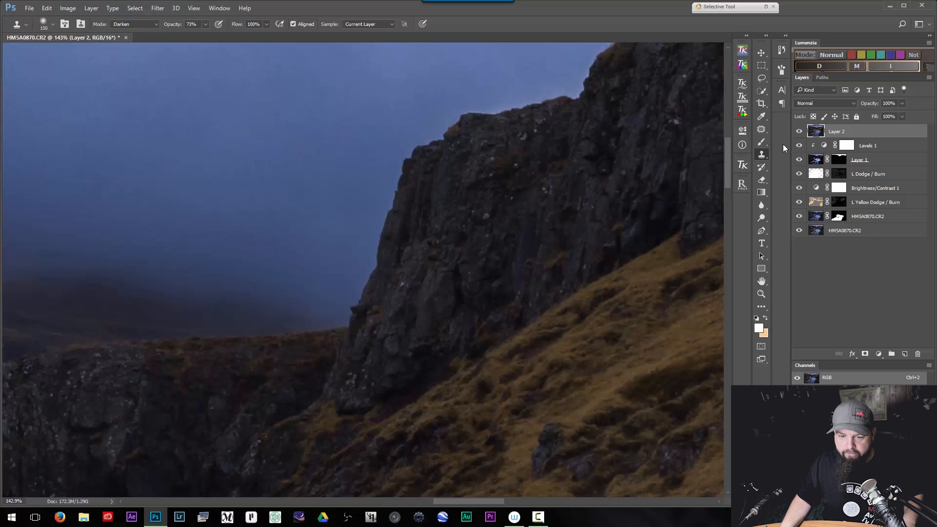
click(799, 131)
click(798, 132)
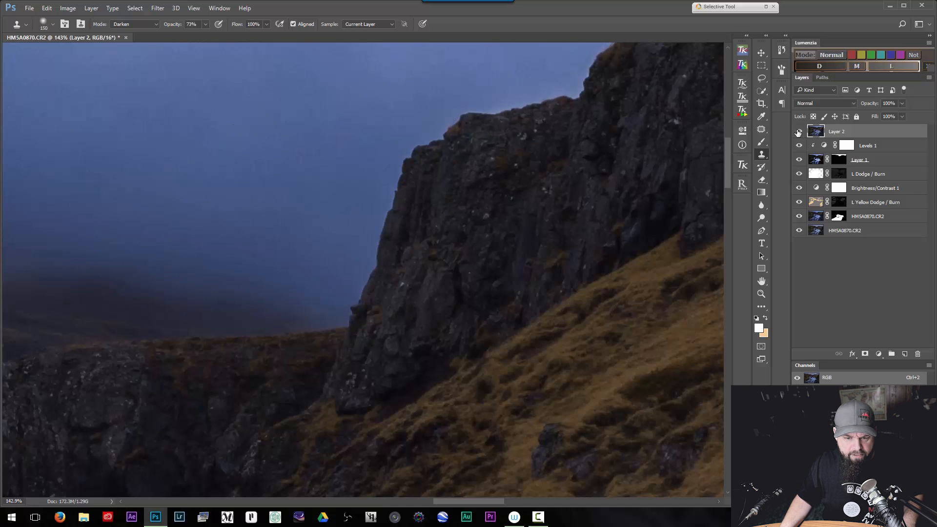
click(799, 131)
click(798, 131)
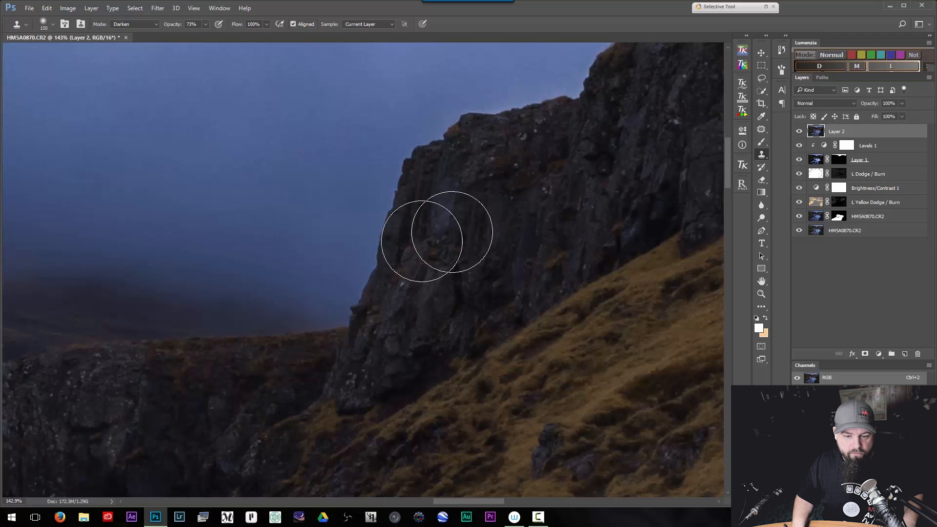
- Resample the sky beside the right-hand cliff and clone it along the cliff's edge up to its upper ridge
alt+click(291, 297)
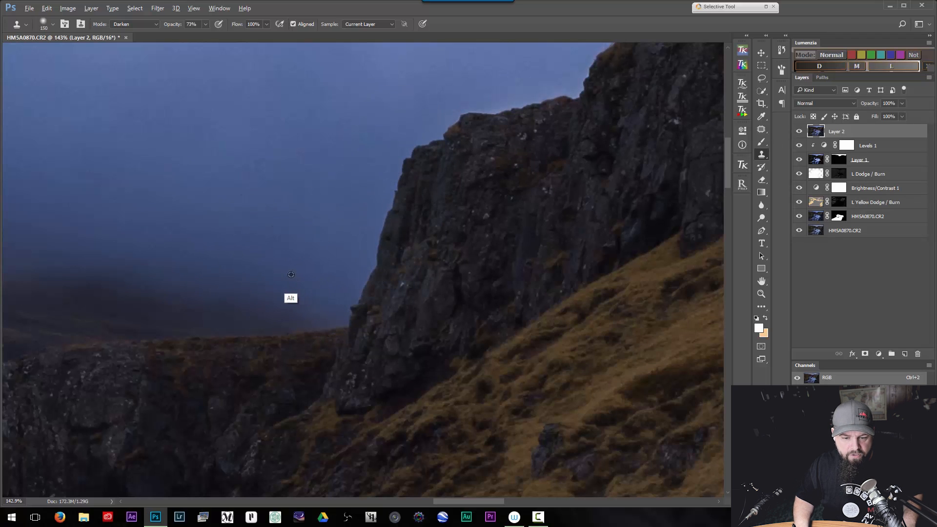
mouse_move(337, 296)
mouse_down()
mouse_move(398, 193)
mouse_move(571, 120)
mouse_up()
drag(557, 171, 345, 320)
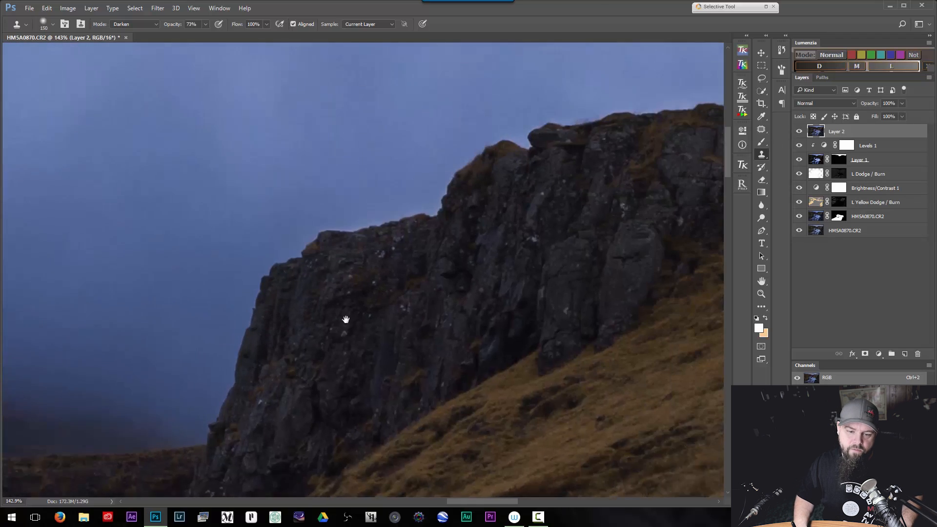
mouse_move(267, 283)
mouse_down()
mouse_move(389, 243)
mouse_move(452, 174)
mouse_up()
- Reduce the brush to 80 px and clone sky over the halo around the rock outcrop at the photo's right edge
drag(443, 270, 280, 337)
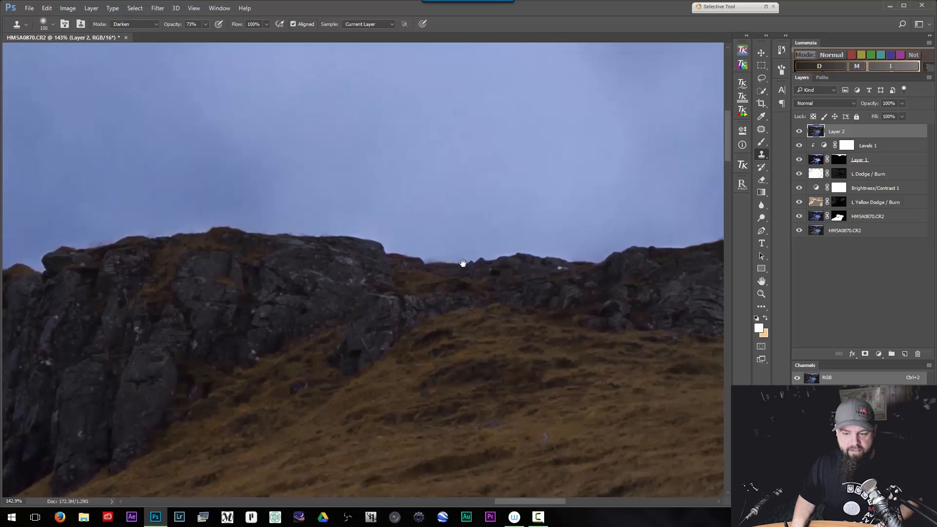
drag(463, 264, 247, 278)
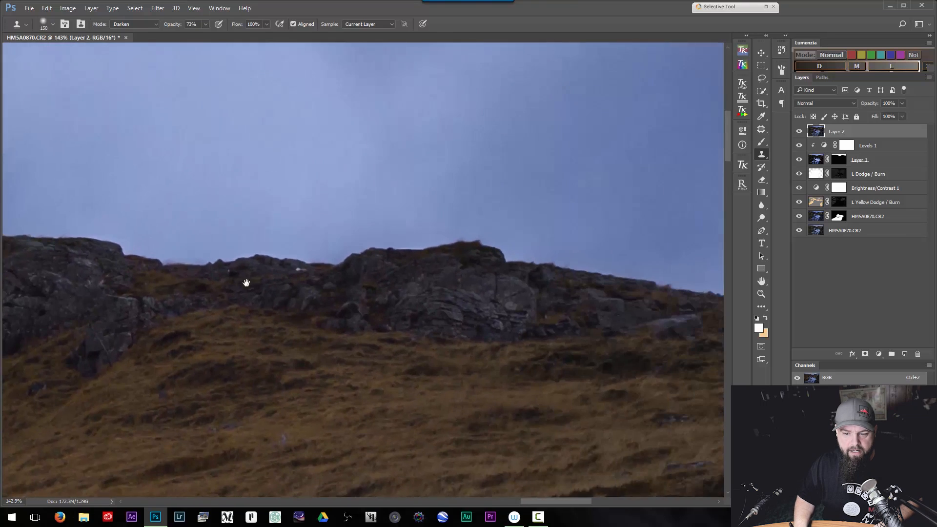
drag(512, 293, 282, 243)
drag(499, 239, 488, 239)
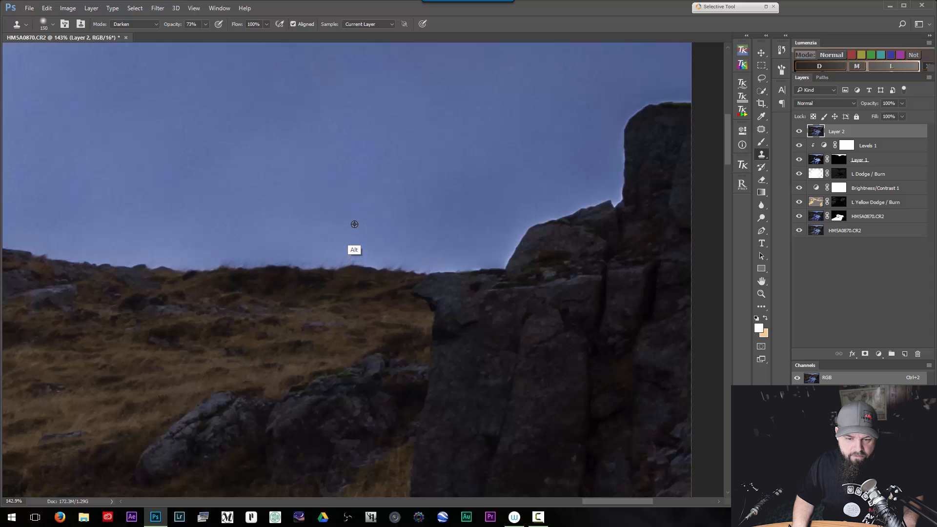
key(bracketleft)
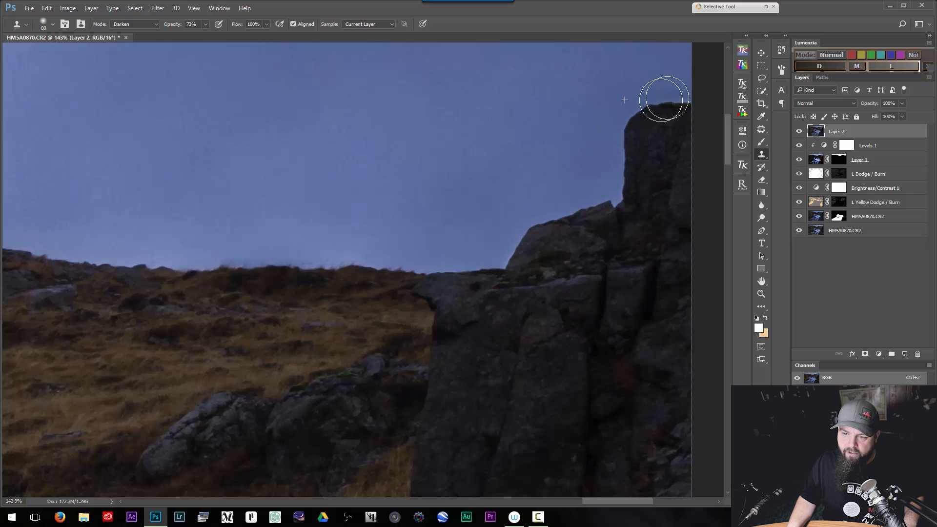
drag(633, 104, 727, 82)
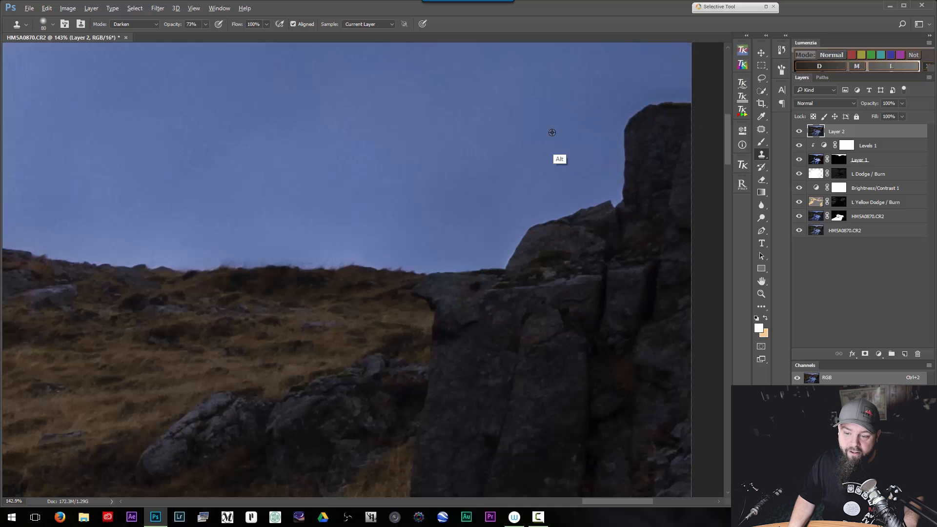
drag(595, 163, 529, 201)
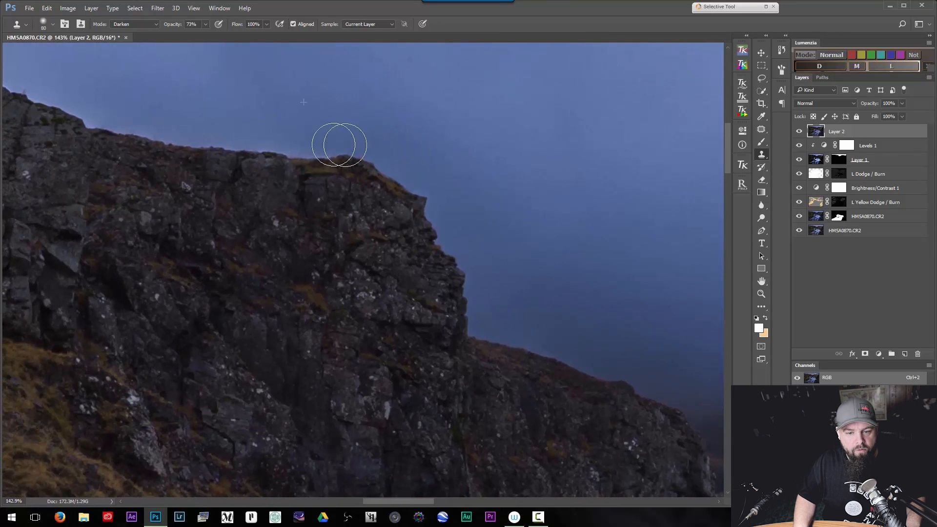
- Sample the sky beside the left cliff's rocky peak and clone it over the bright halo around the peak
drag(274, 146, 565, 268)
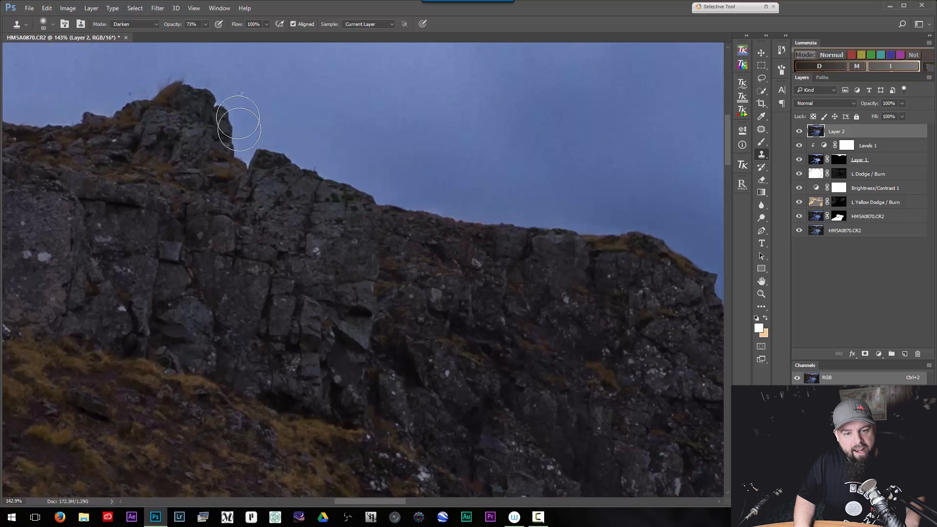
drag(397, 136, 625, 250)
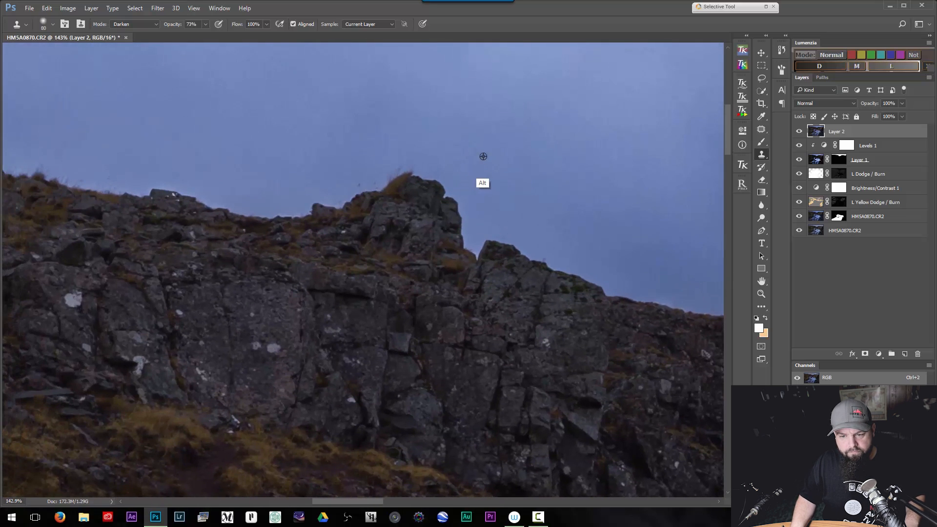
alt+click(487, 155)
mouse_move(449, 198)
mouse_down()
mouse_move(430, 157)
mouse_move(345, 169)
mouse_move(476, 207)
mouse_up()
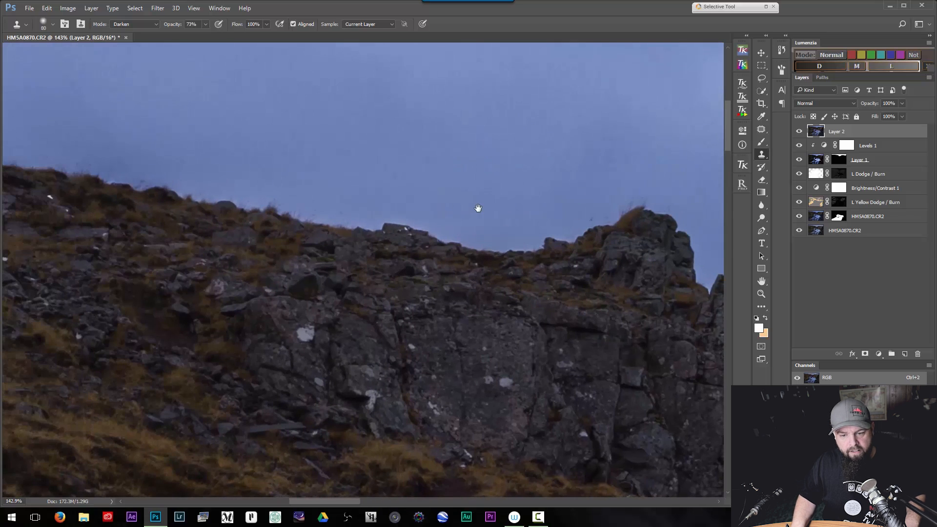
- Resample the sky above the ridge beyond the rocky peak and clone it along the left ridge's edge
alt+click(453, 187)
drag(443, 237, 380, 219)
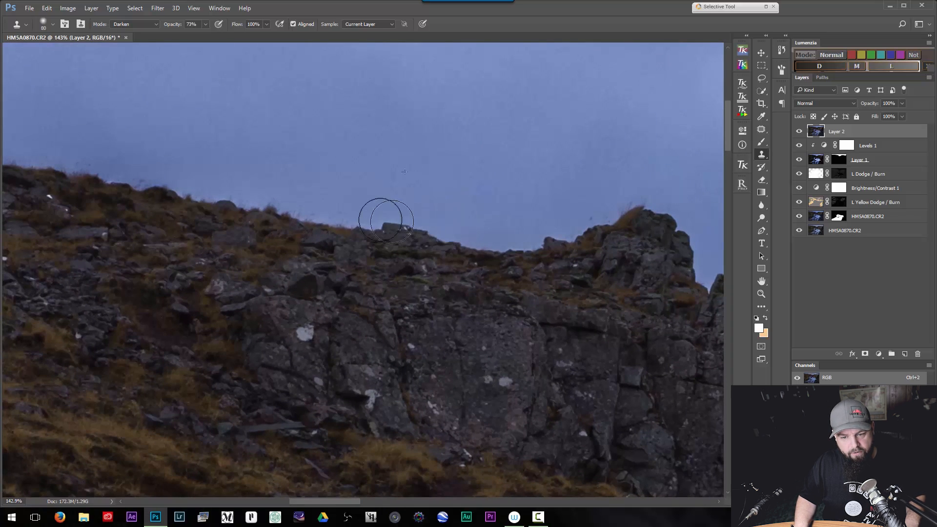
drag(143, 176, 188, 171)
- Clone resampled sky over the halo along the grassy hillside's horizon toward the photo's left edge
drag(256, 227, 550, 277)
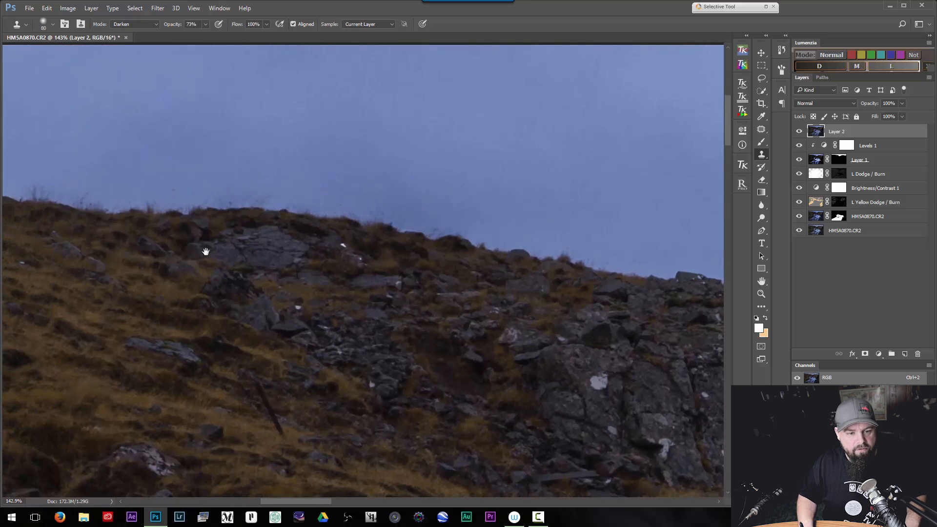
drag(205, 234, 470, 292)
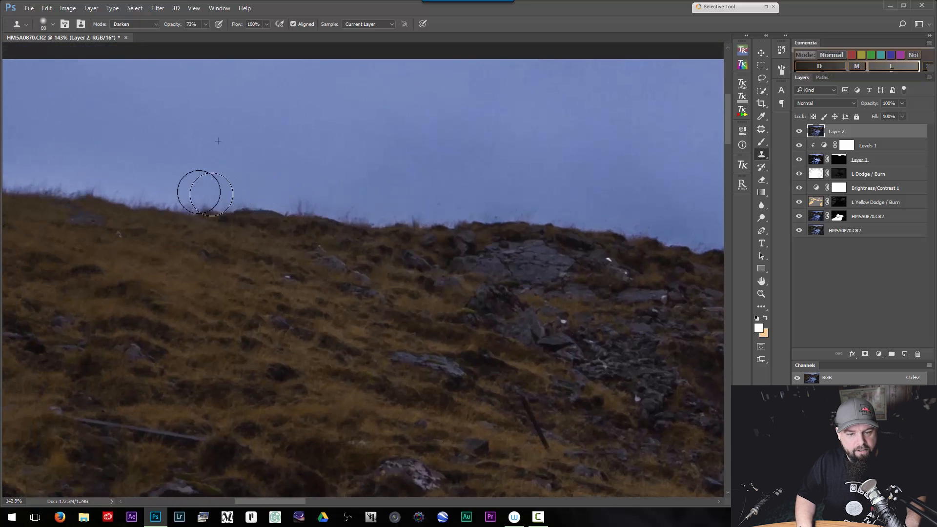
mouse_move(511, 265)
mouse_down()
mouse_move(535, 283)
mouse_move(632, 302)
mouse_up()
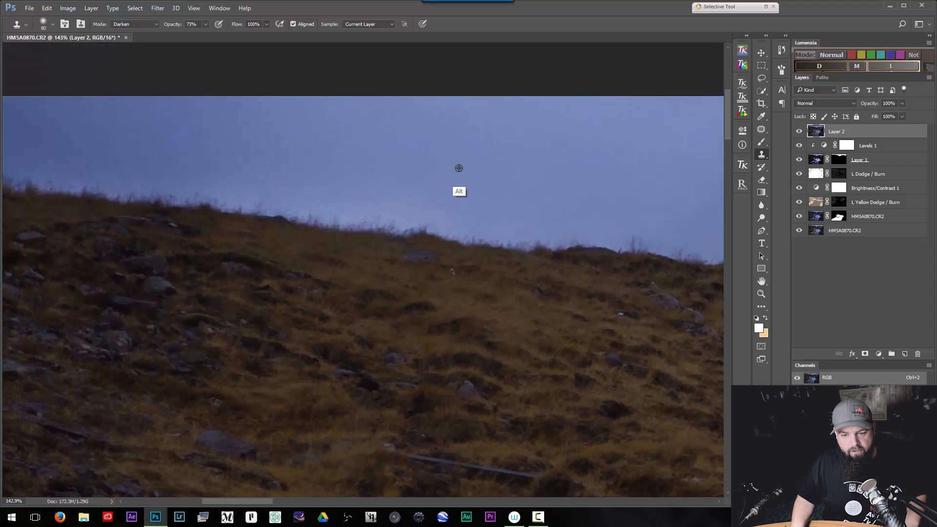
mouse_move(468, 220)
mouse_down()
mouse_move(152, 188)
mouse_move(117, 172)
mouse_move(454, 259)
mouse_up()
alt+click(345, 171)
mouse_move(335, 228)
mouse_down()
mouse_move(196, 208)
mouse_move(139, 186)
mouse_up()
drag(527, 307, 226, 257)
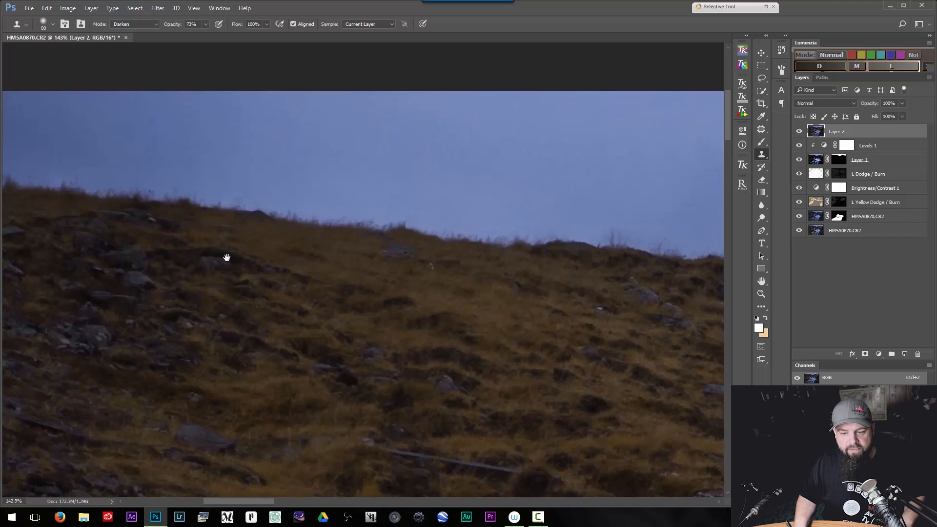
- Touch up the halo along the left cliff's steep edge with cloned sky, and compare the result with Layer 2 hidden
drag(566, 278, 424, 288)
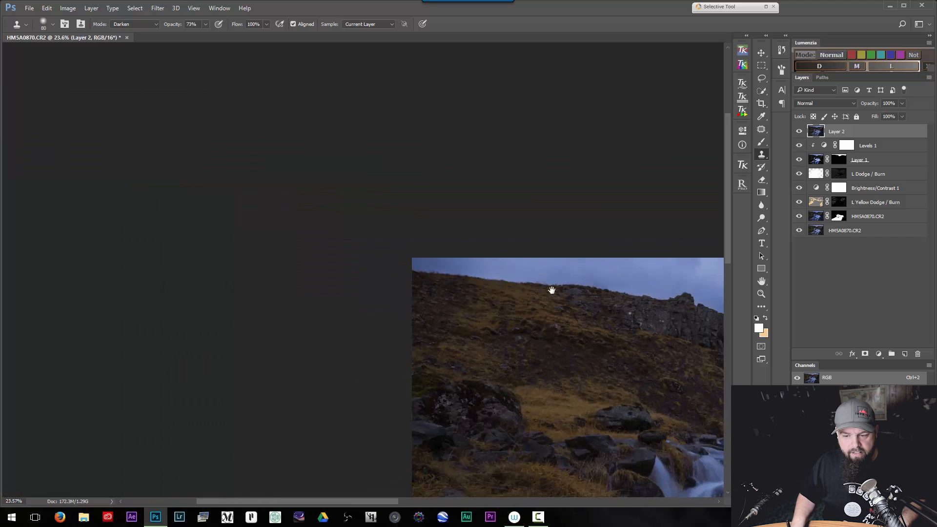
drag(552, 290, 457, 206)
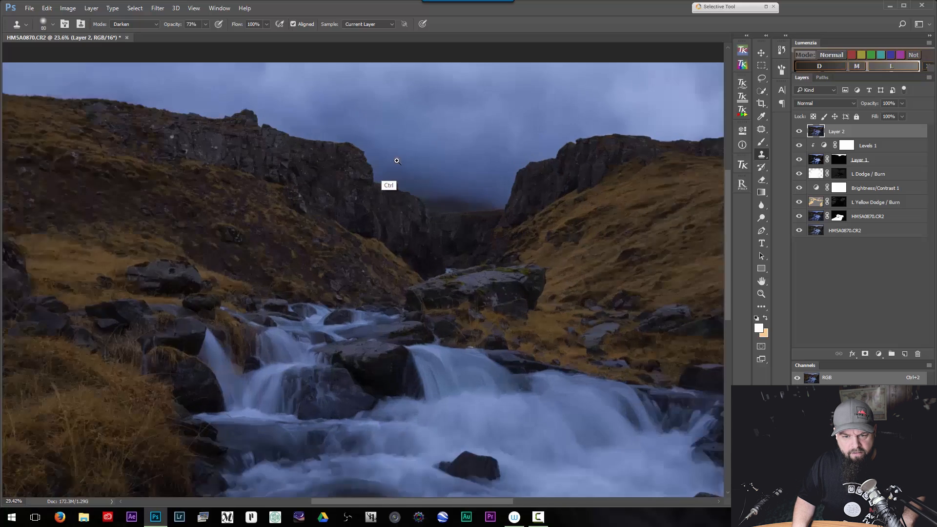
drag(390, 168, 423, 161)
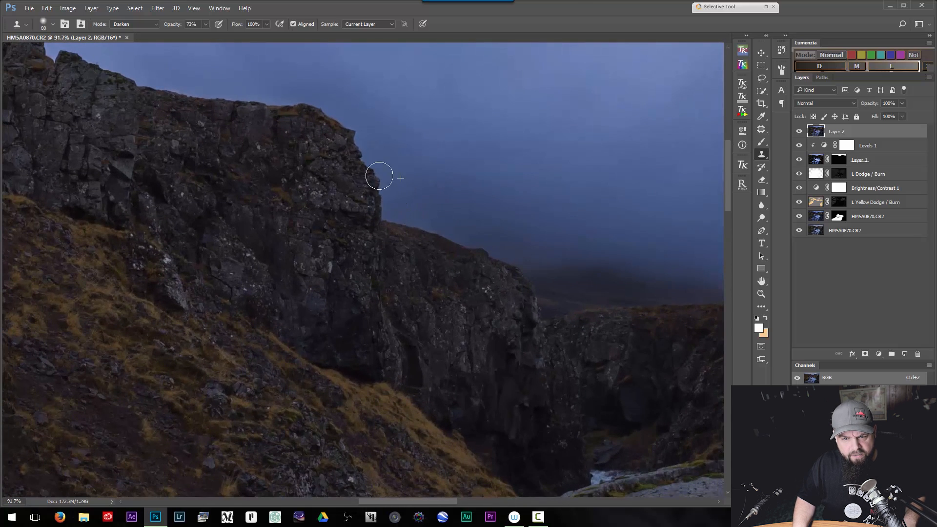
drag(470, 247, 396, 245)
drag(375, 147, 354, 250)
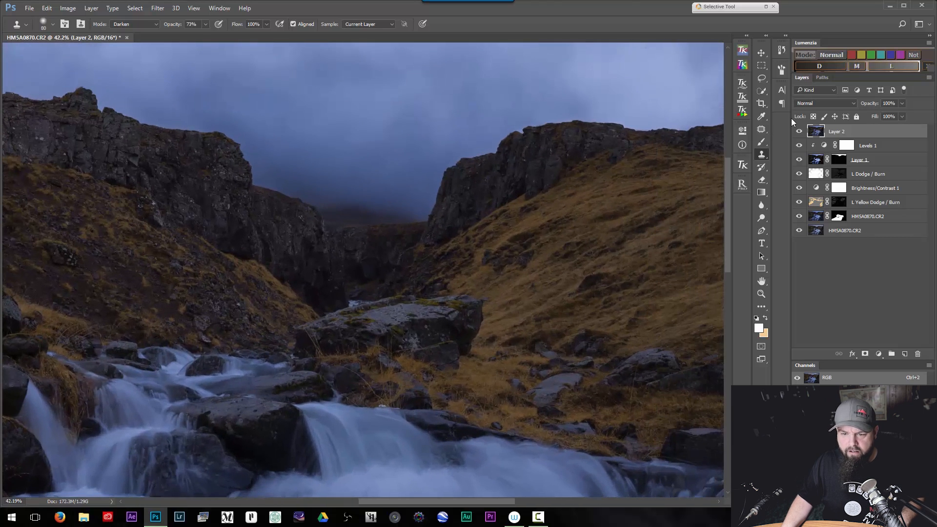
click(799, 132)
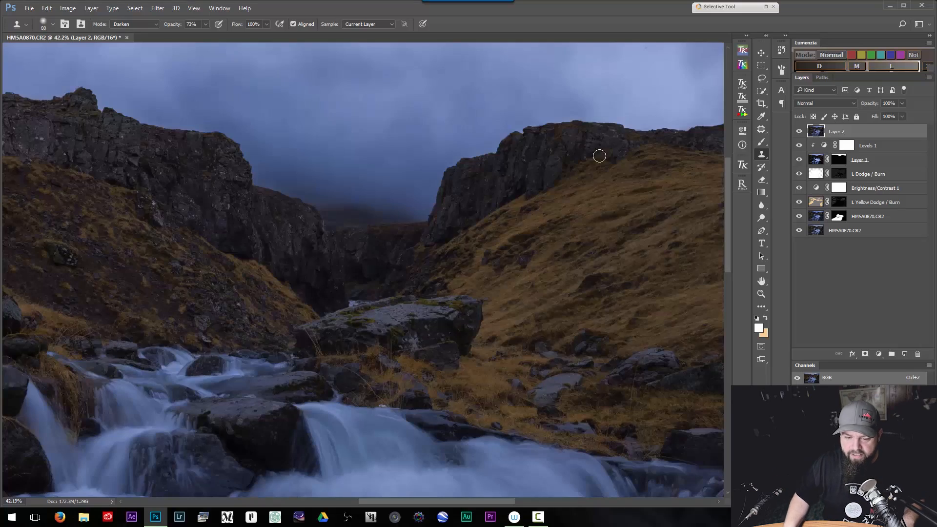
- Apply the Color Efex Pro 4 Detail Extractor filter at 40% with slightly raised Shadows protection
drag(491, 290, 425, 300)
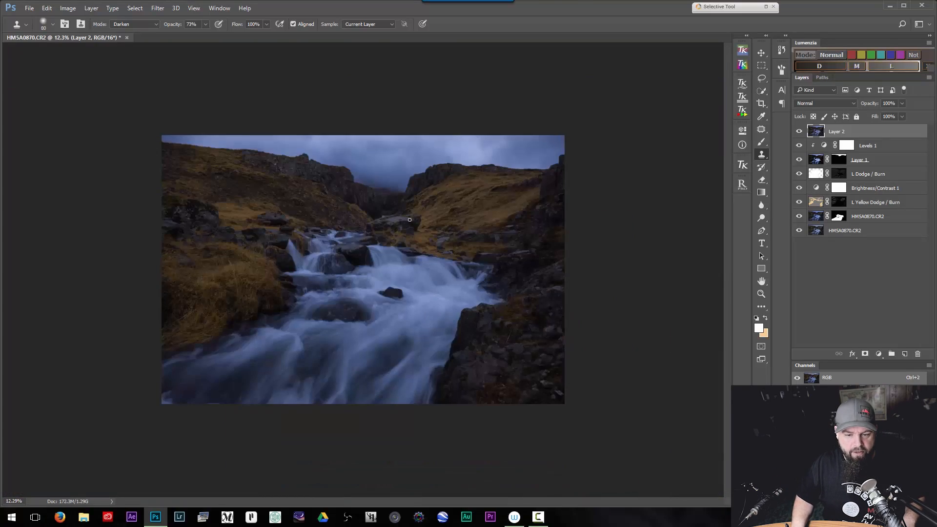
drag(385, 257, 412, 257)
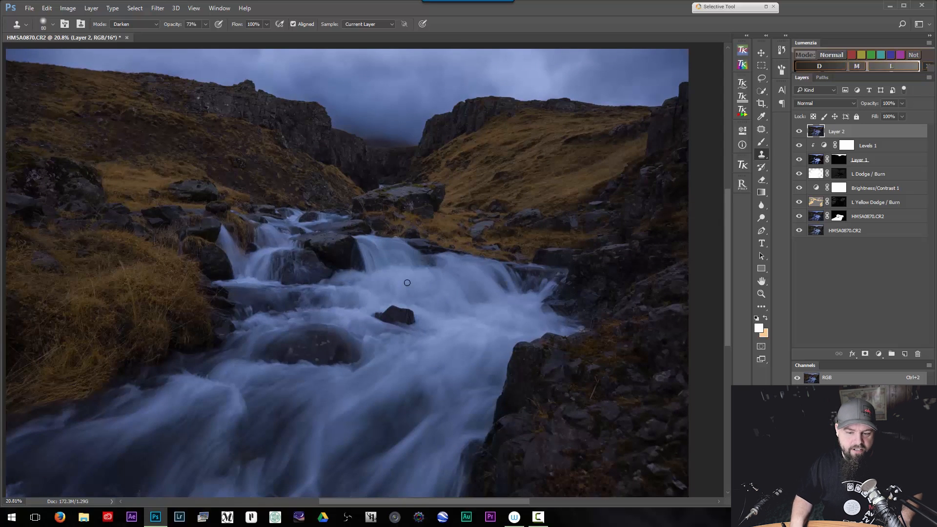
drag(374, 345, 457, 288)
mouse_move(274, 378)
mouse_down()
mouse_move(319, 367)
mouse_move(281, 372)
mouse_up()
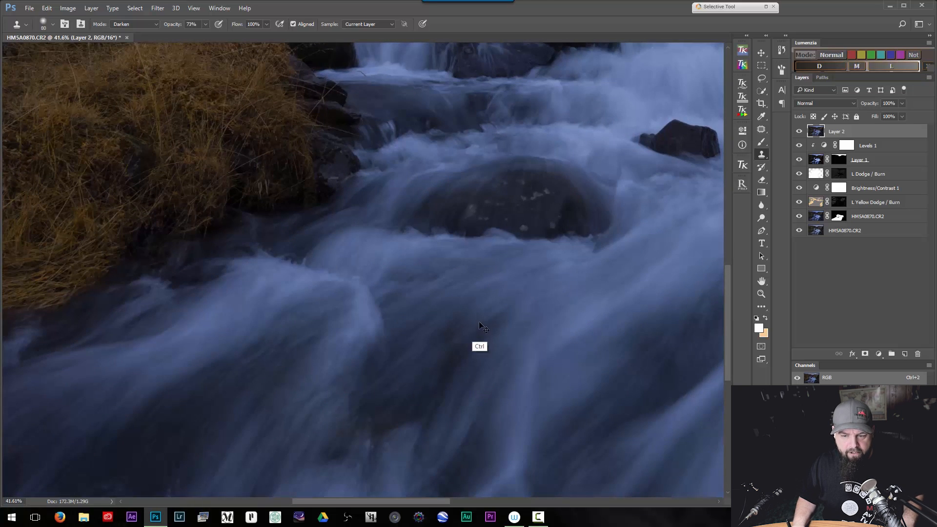
drag(479, 326, 431, 325)
drag(539, 271, 418, 287)
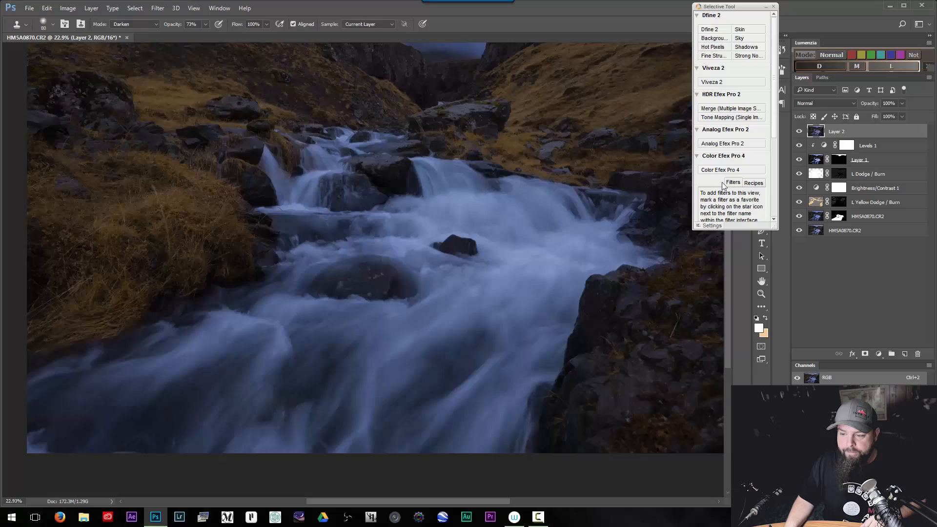
click(748, 171)
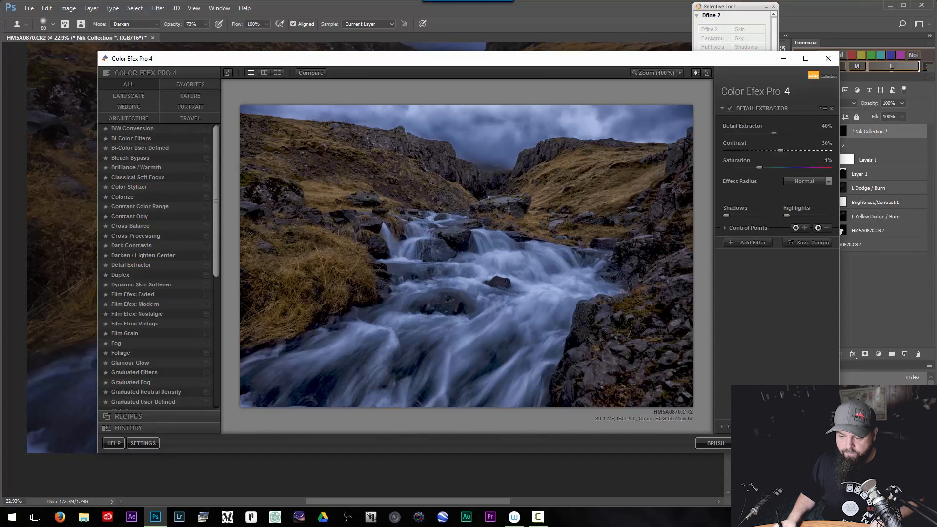
drag(726, 215, 731, 215)
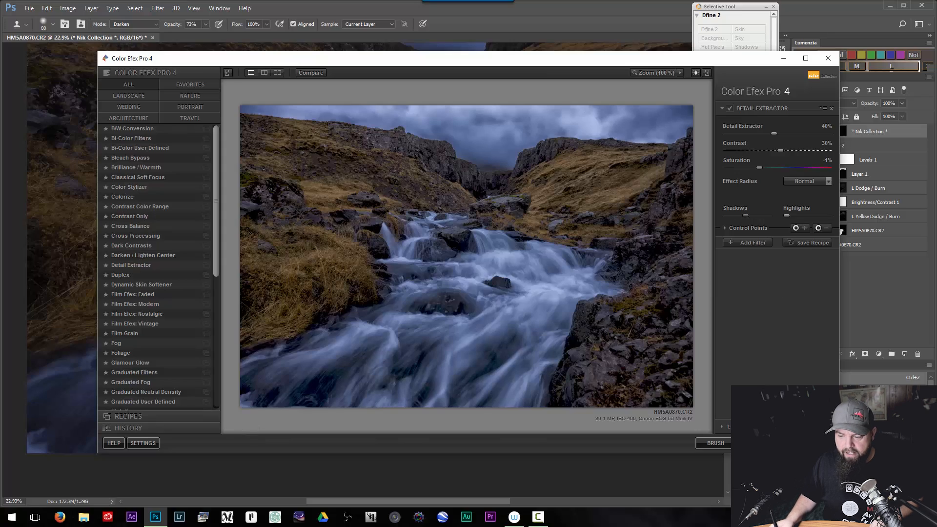
click(814, 443)
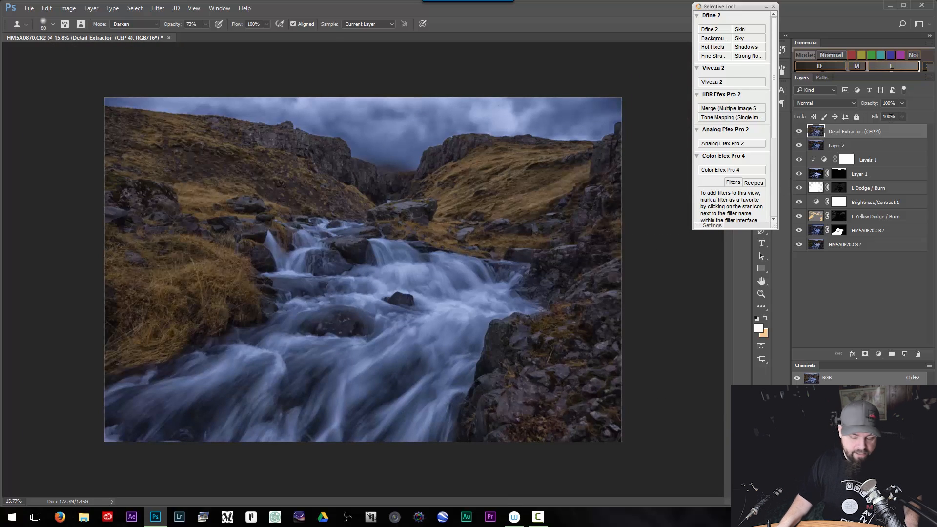
- Add a layer mask to the Detail Extractor layer, invert it to black, and collapse the Selective Tool
click(867, 355)
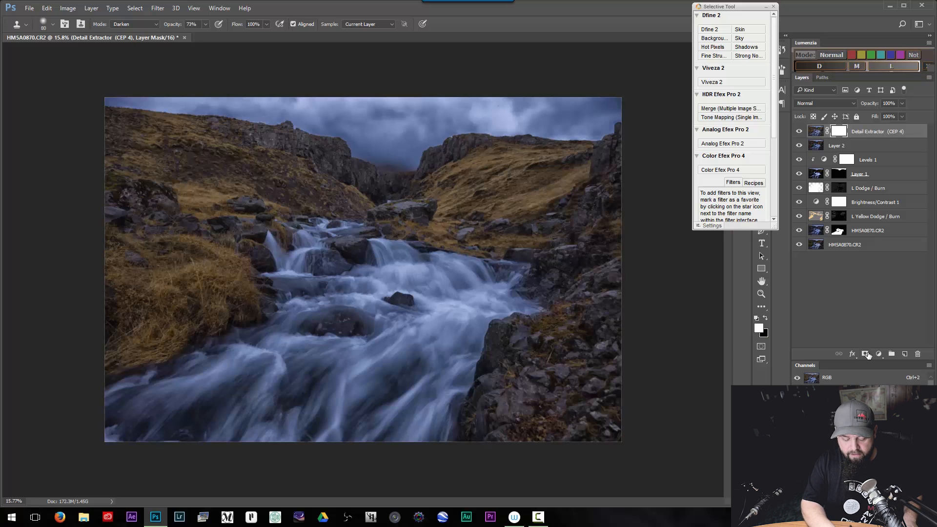
key(ctrl+i)
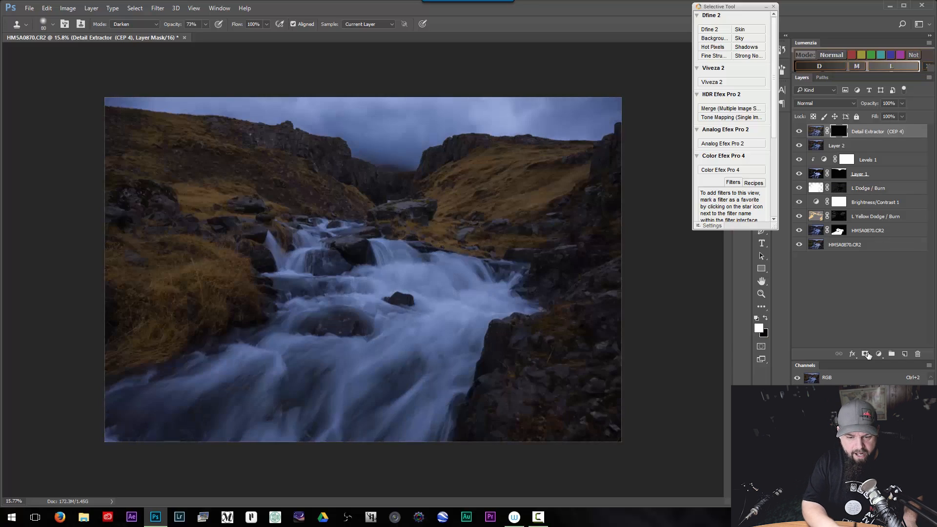
mouse_move(342, 331)
mouse_down()
mouse_move(369, 325)
mouse_move(380, 301)
mouse_up()
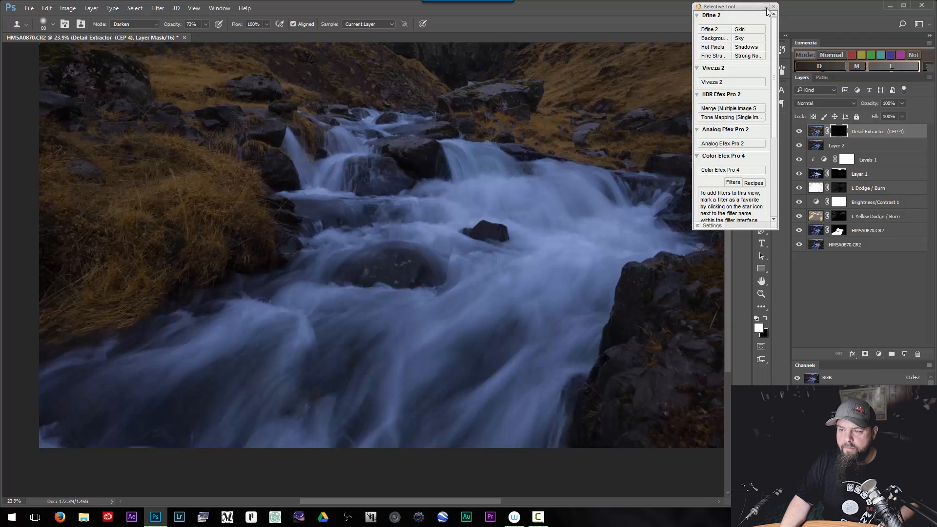
click(766, 7)
- Paint white on the Detail Extractor mask over the lower stream with an 800 px brush at 40% flow, reducing it to 600 px
key(b)
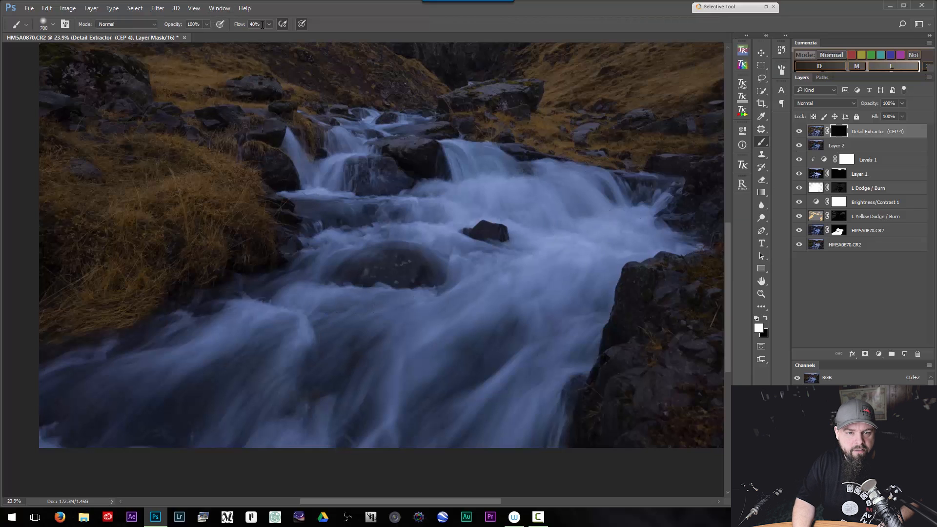
key(bracketright)
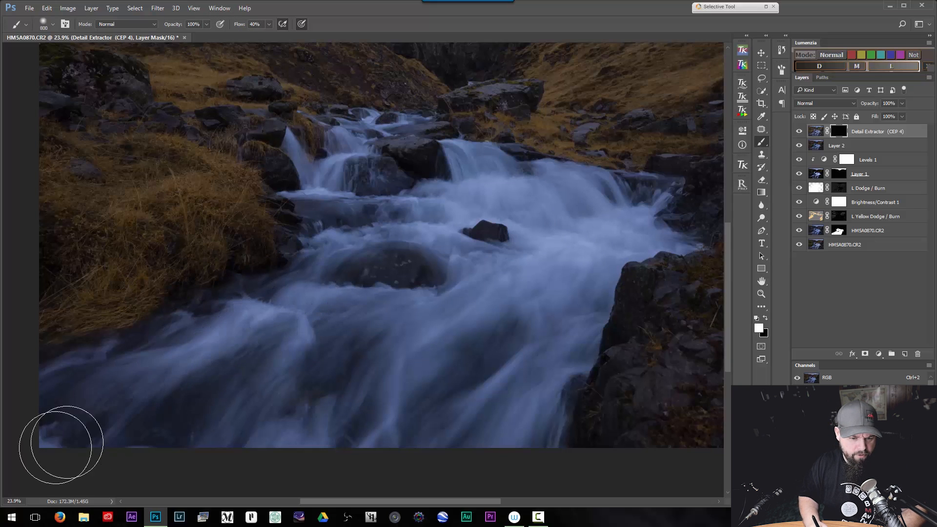
mouse_move(349, 372)
mouse_down()
mouse_move(495, 343)
mouse_move(541, 298)
mouse_up()
key(bracketleft)
key(bracketleft)
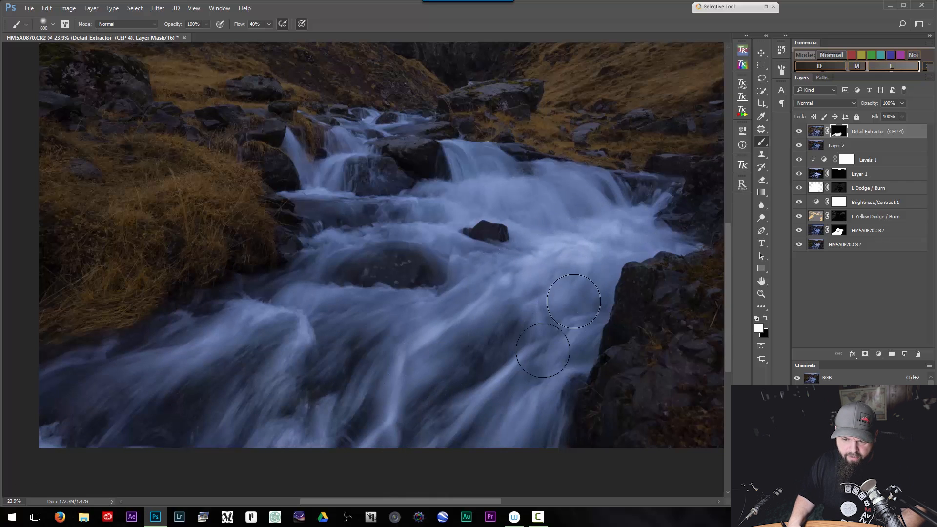
- Reduce the brush to 400 px and reveal the extracted detail in the water just below the midstream rock
key(bracketleft)
key(bracketleft)
key(bracketleft)
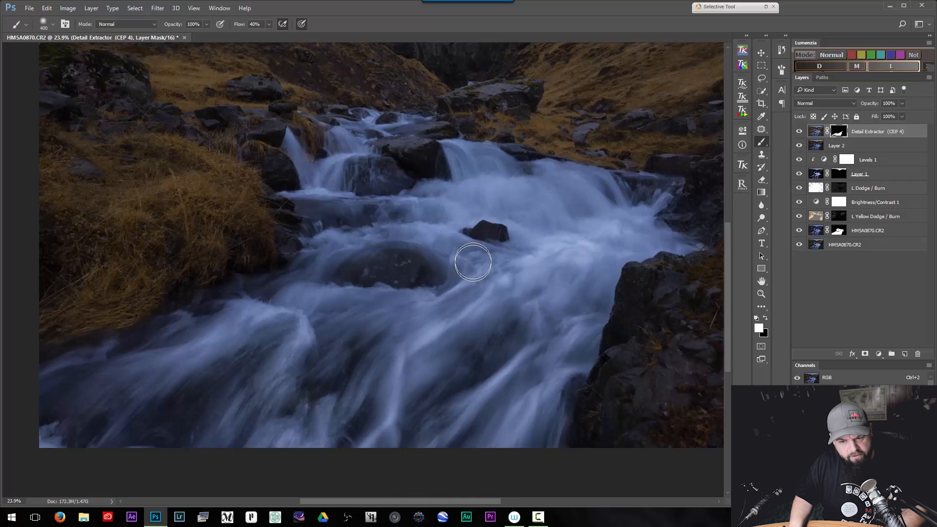
- Reveal the extracted detail in the lower-left part of the stream using brush sizes of 500 and 600 px
key(bracketright)
key(bracketright)
key(bracketleft)
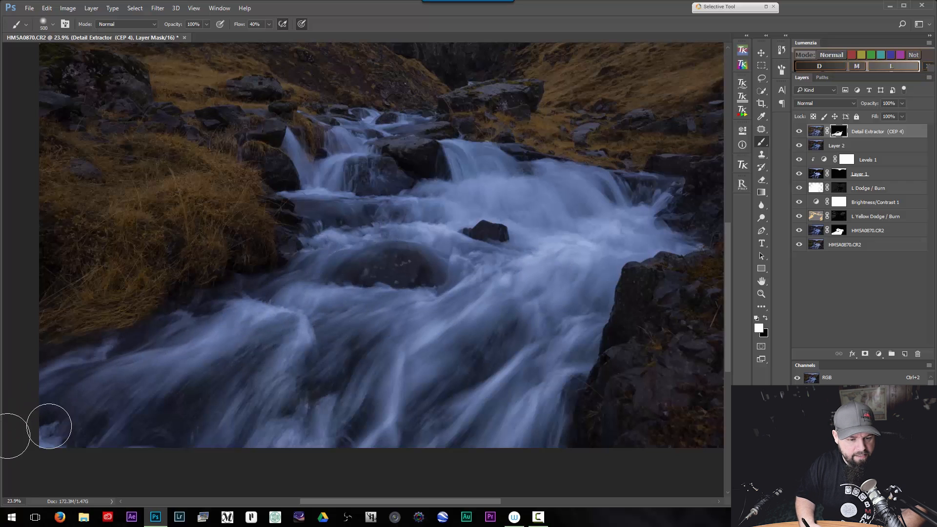
key(bracketright)
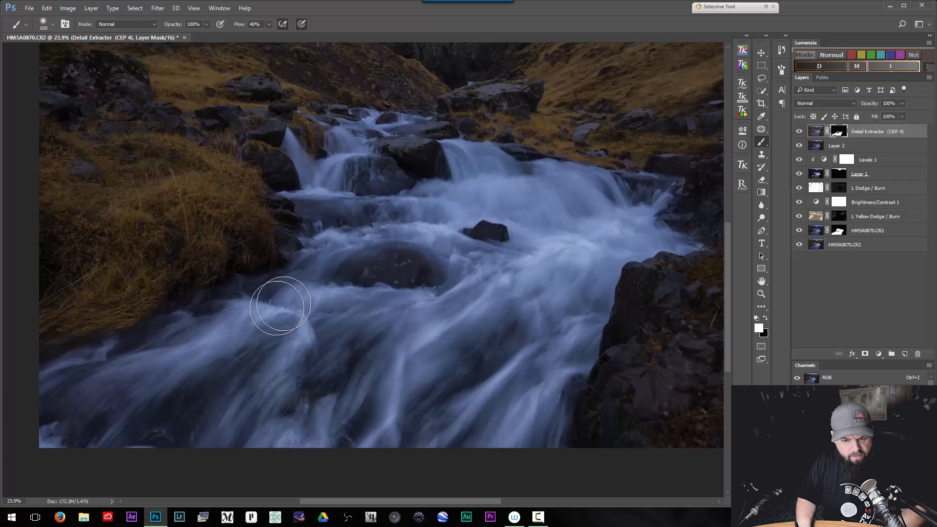
- Reduce the brush to 300 px and paint the mask white over the small upper cascades
key(bracketleft)
key(bracketleft)
key(bracketleft)
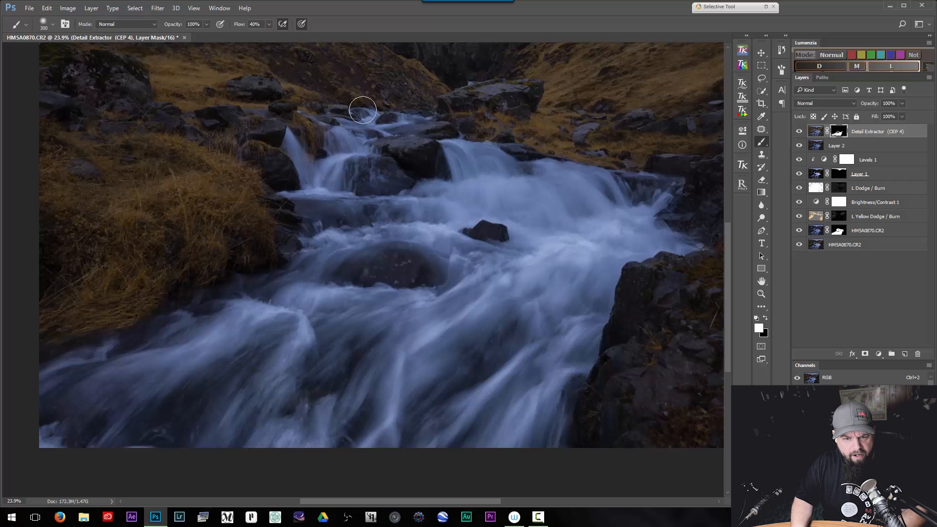
- Paint the mask white over the main waterfall and its right side using brush sizes of 400 and 300 px
key(bracketright)
key(bracketright)
key(bracketright)
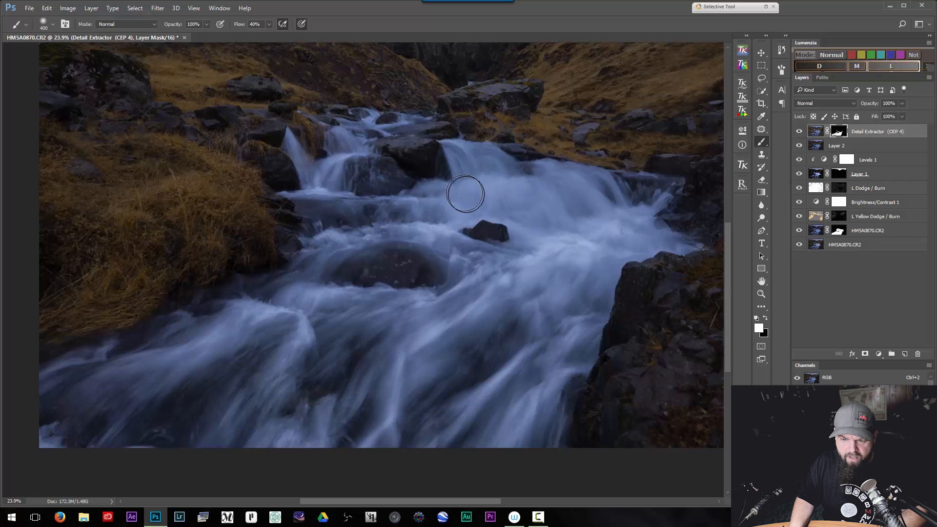
key(bracketleft)
key(bracketleft)
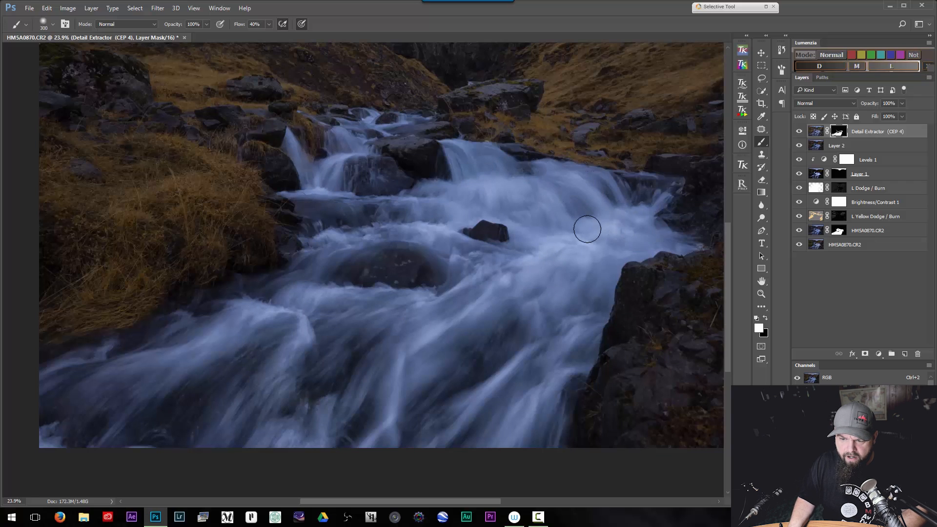
key(bracketright)
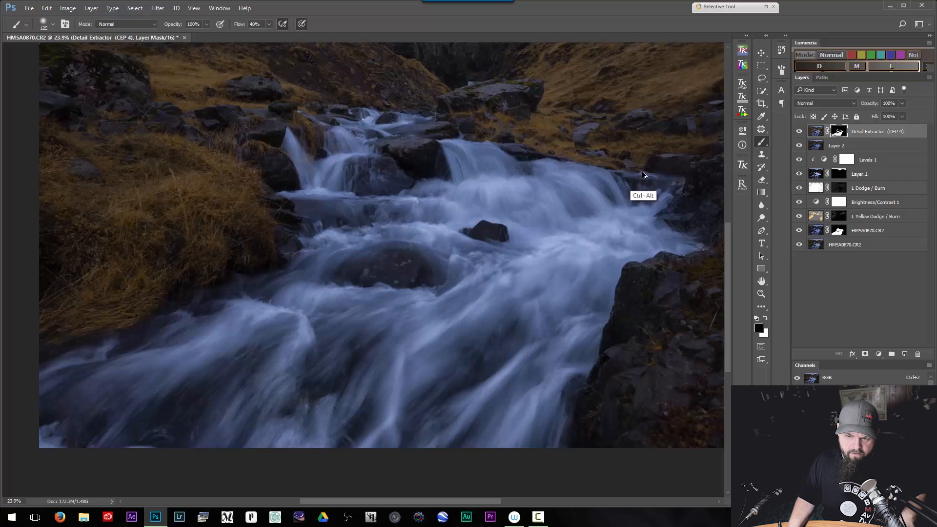
- Use a small black brush, resized to 175 px, to refine the Detail Extractor mask around the waterfall's rocky edges
key(bracketright)
key(bracketright)
key(bracketleft)
key(bracketleft)
key(bracketleft)
key(bracketleft)
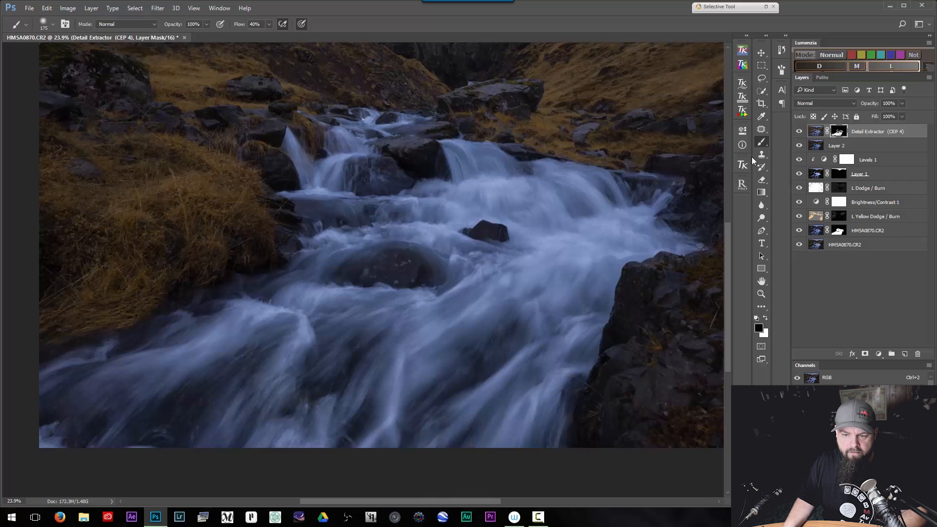
- Enlarge the mask brush to 600 px and reduce it to 250 px
key(bracketright)
key(bracketright)
key(bracketright)
key(bracketright)
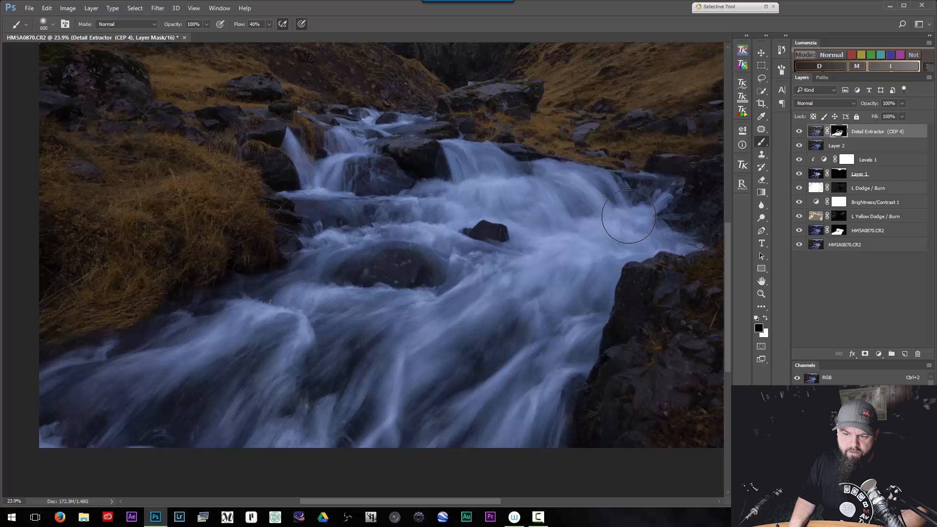
key(bracketleft)
key(bracketleft)
key(bracketleft)
key(bracketleft)
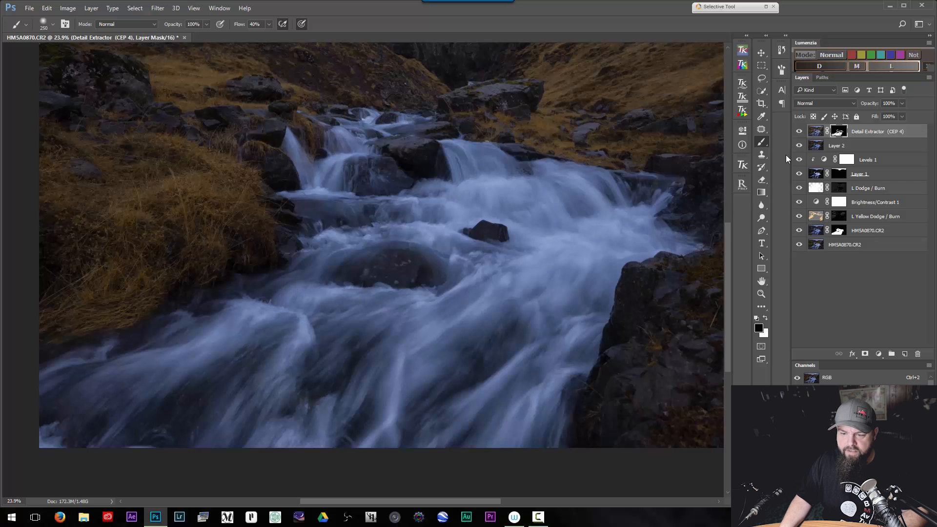
- Compare the water with the Detail Extractor layer hidden and shown, both in the wider view and close up around the midstream rocks
click(799, 131)
click(799, 132)
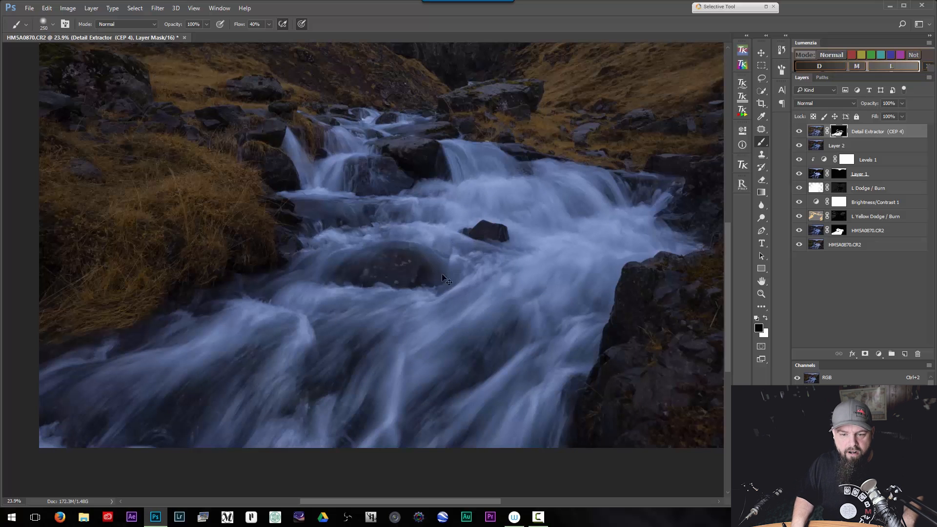
drag(451, 288, 488, 283)
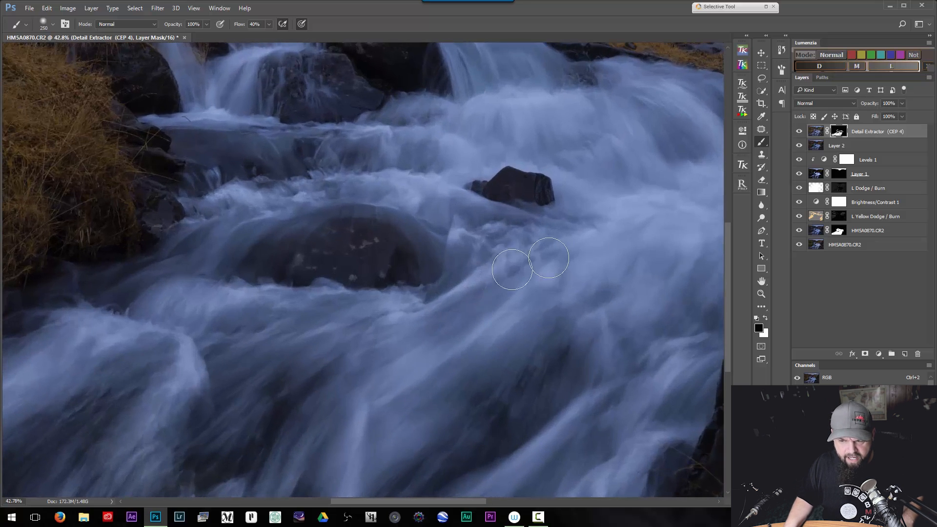
click(799, 131)
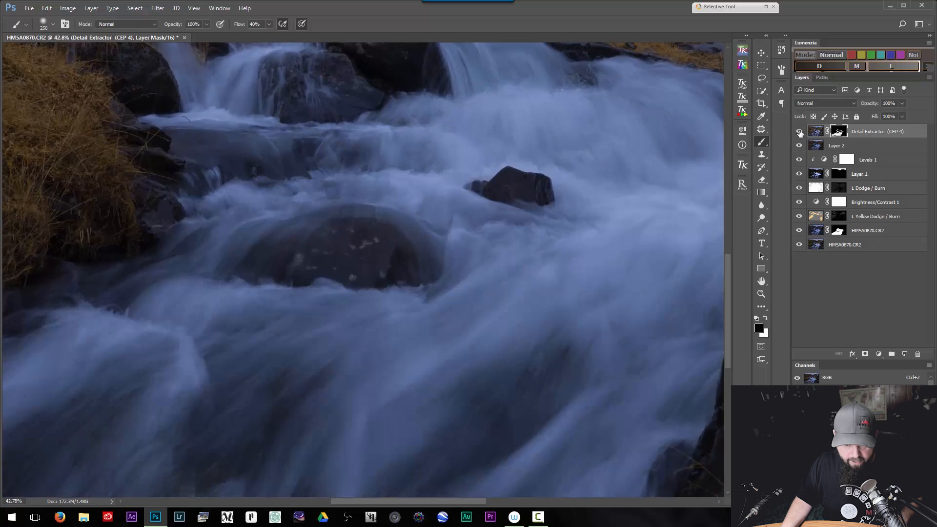
click(799, 132)
drag(440, 363, 405, 368)
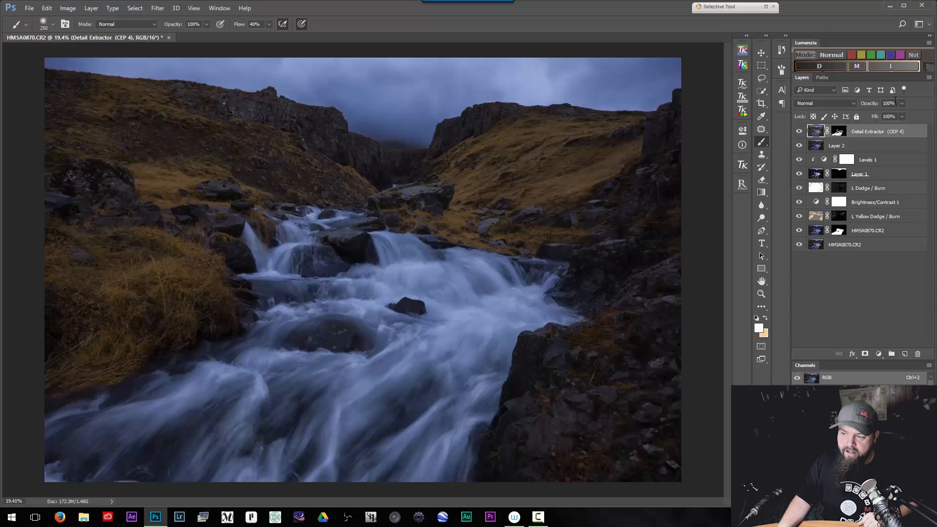
- Lower the Detail Extractor layer's opacity to 45% to soften the contrast in the water
drag(885, 115, 884, 114)
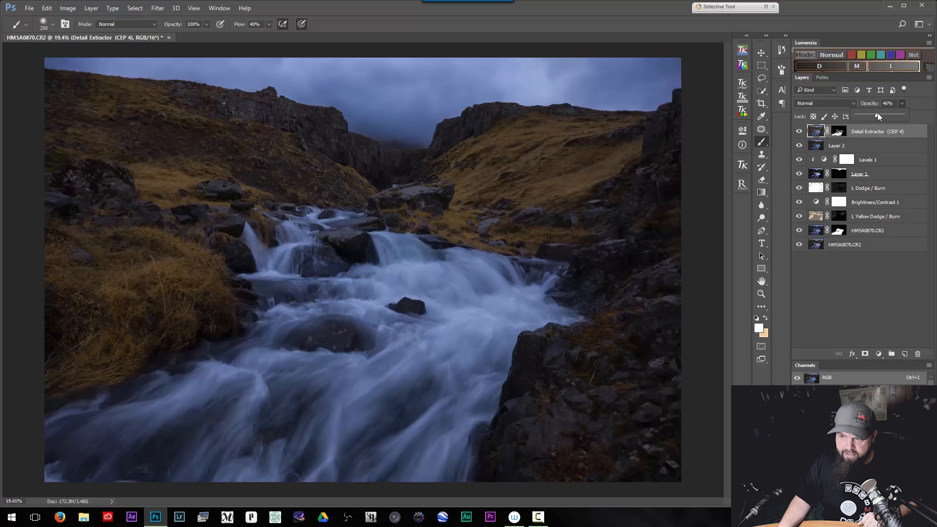
click(788, 153)
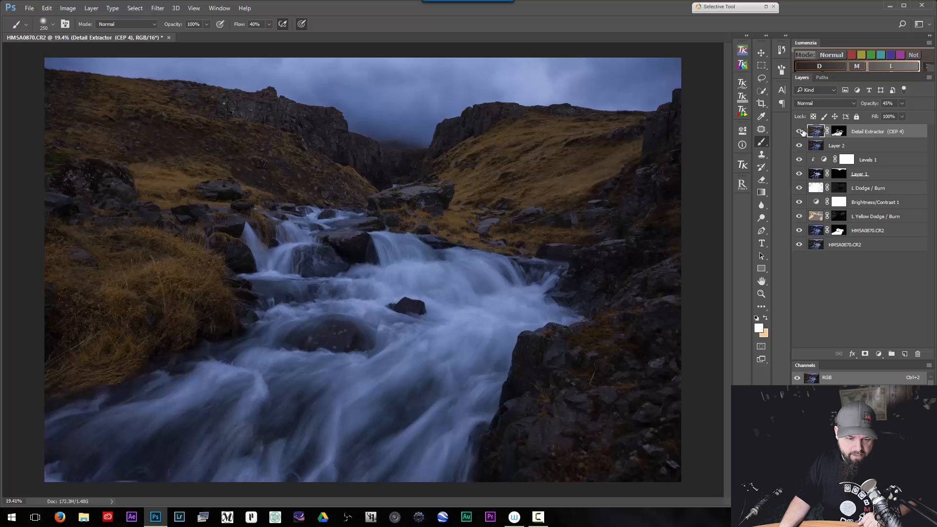